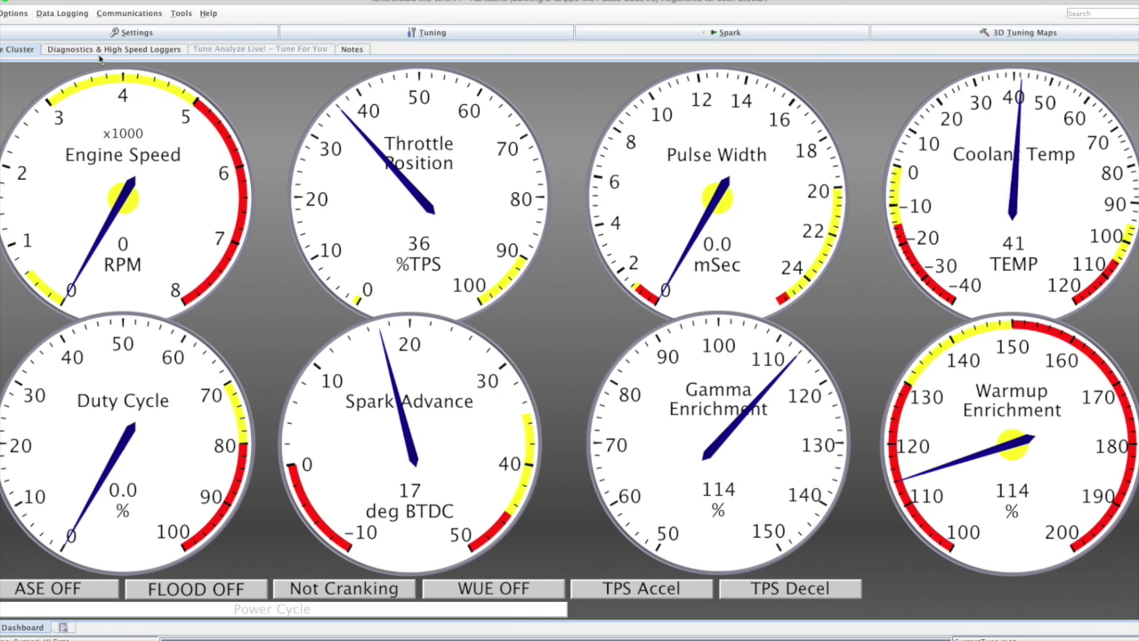
Open the Settings menu listing Constants, Injector Characteristics and Trigger Setup
{"action": "left_click", "coordinate": [42, 34]}
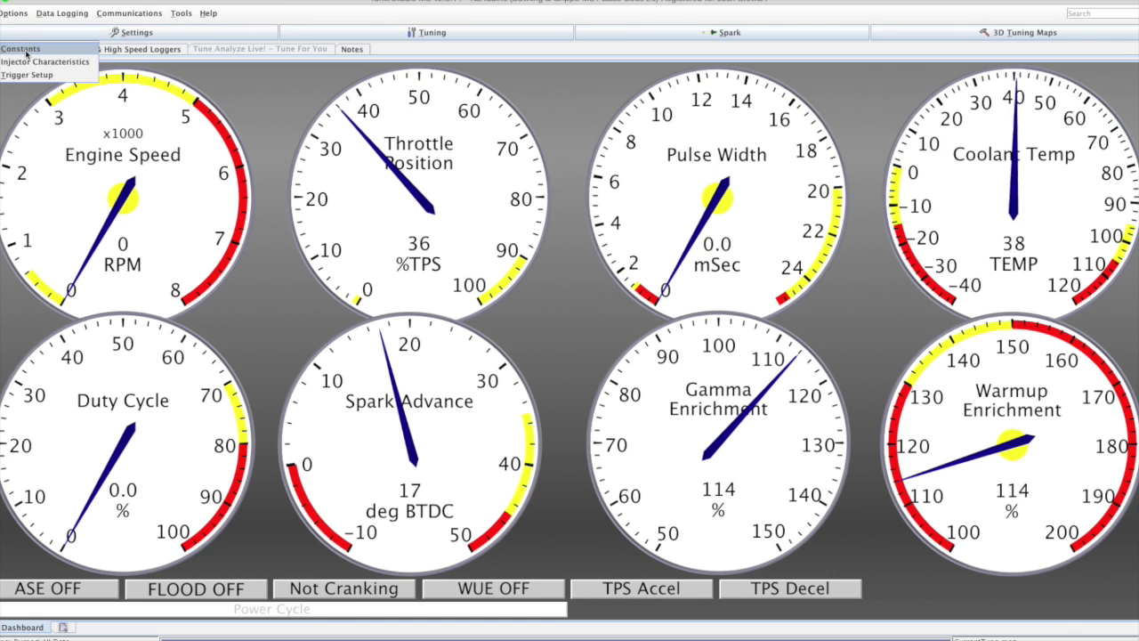
{"action": "left_click", "coordinate": [27, 55]}
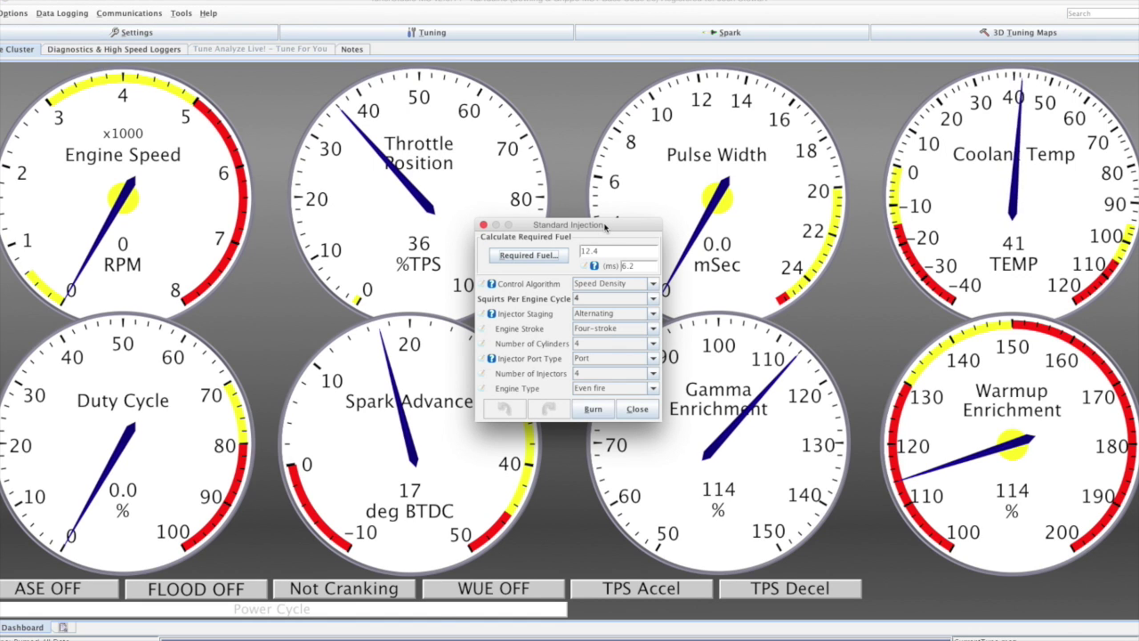
{"action": "left_click", "coordinate": [541, 257]}
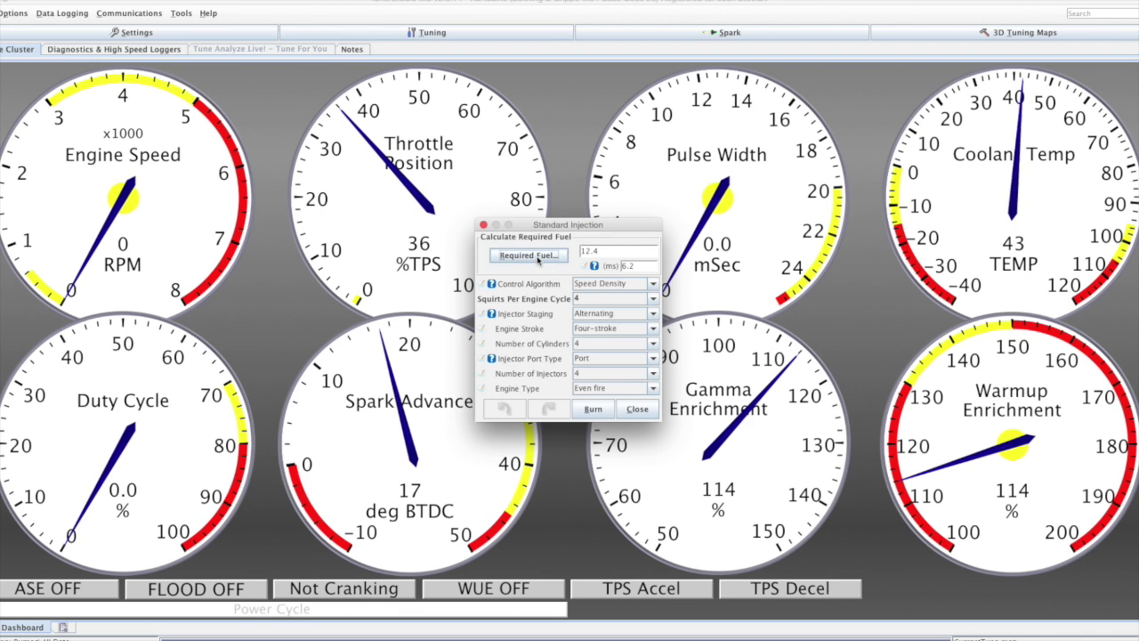
{"action": "left_click", "coordinate": [621, 361]}
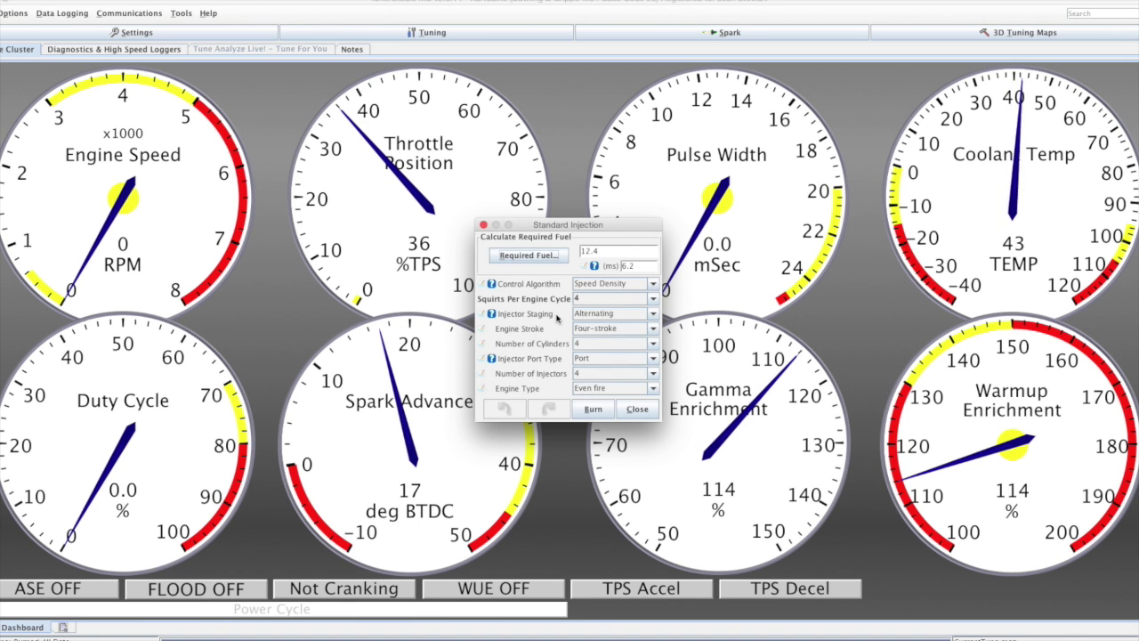
{"action": "left_click", "coordinate": [636, 410]}
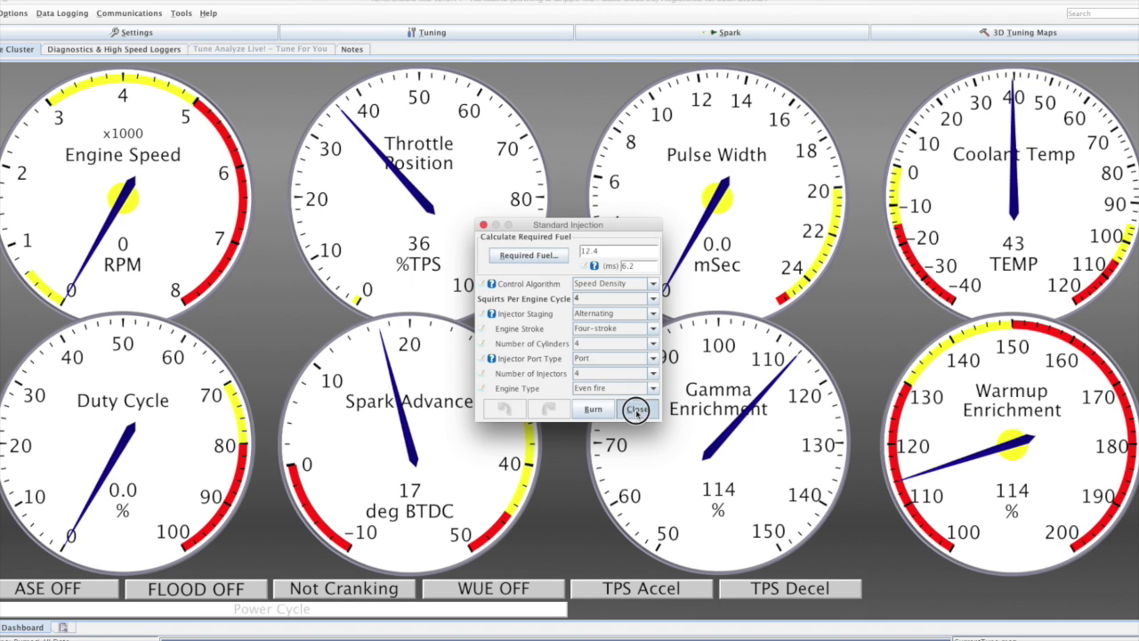
{"action": "left_click", "coordinate": [75, 35]}
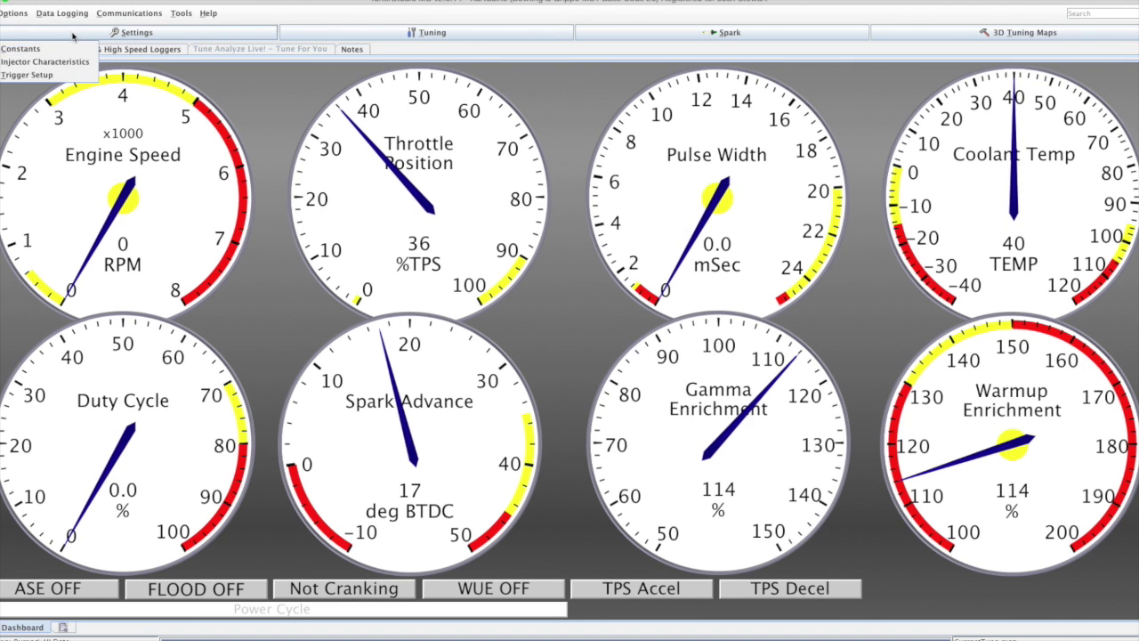
{"action": "left_click", "coordinate": [30, 76]}
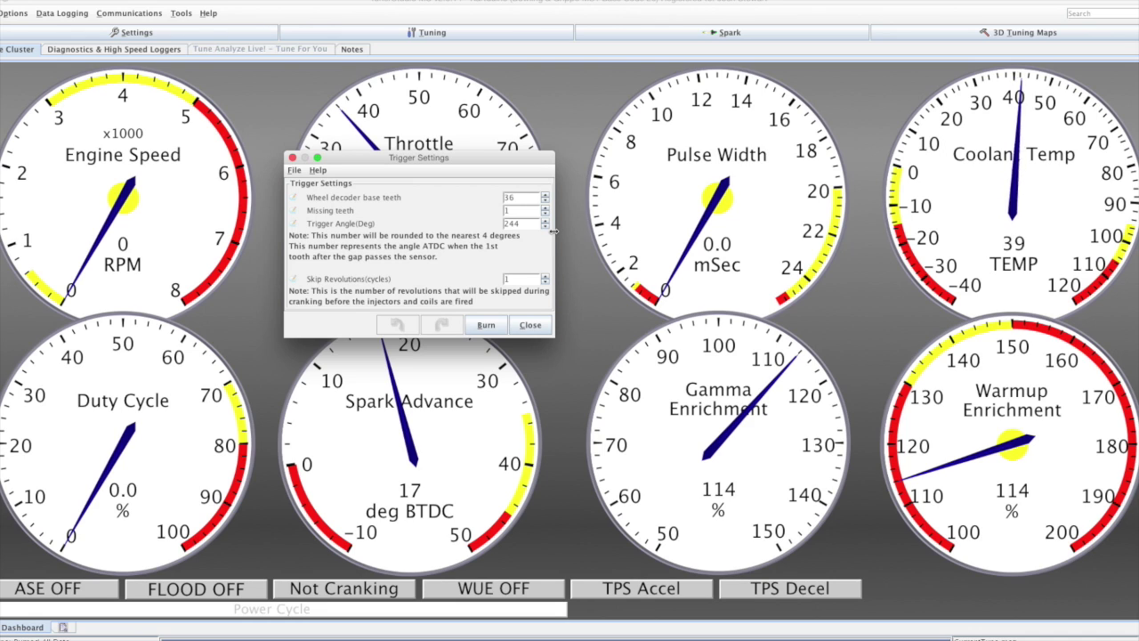
{"action": "left_click", "coordinate": [522, 223]}
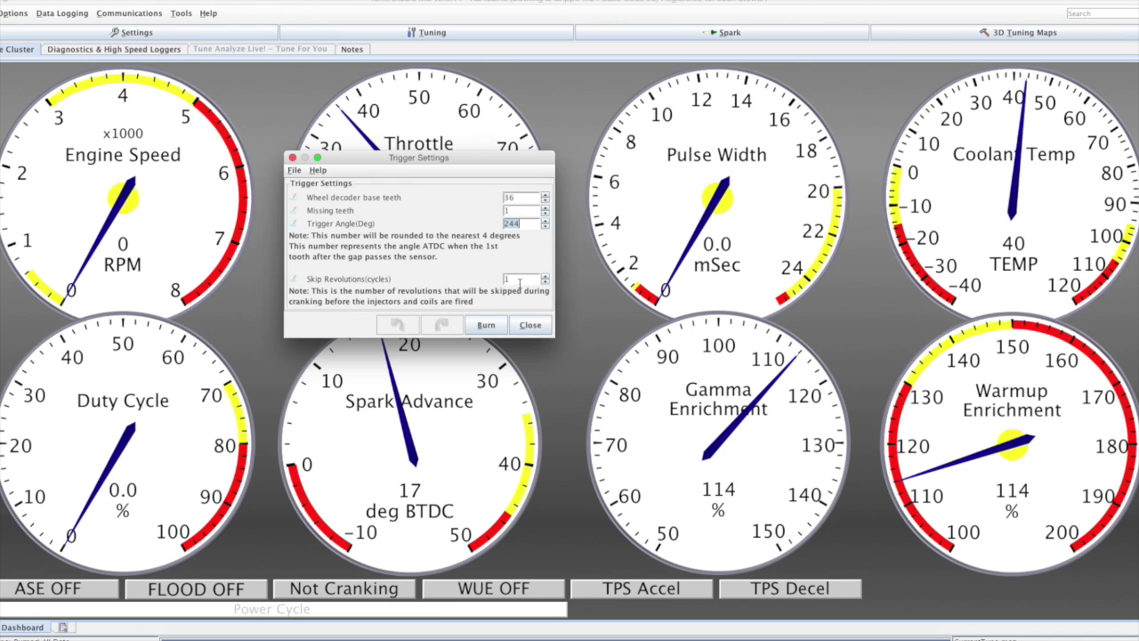
{"action": "left_click", "coordinate": [520, 280]}
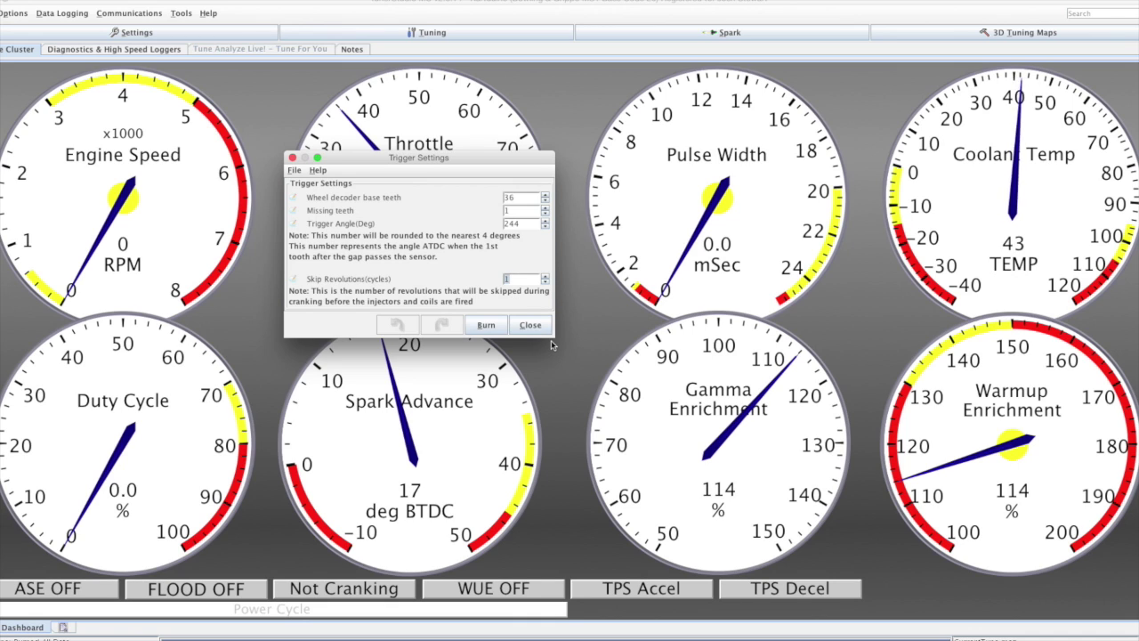
Close Trigger Setup, then review and close Settings > Injector Characteristics
{"action": "left_click", "coordinate": [531, 326]}
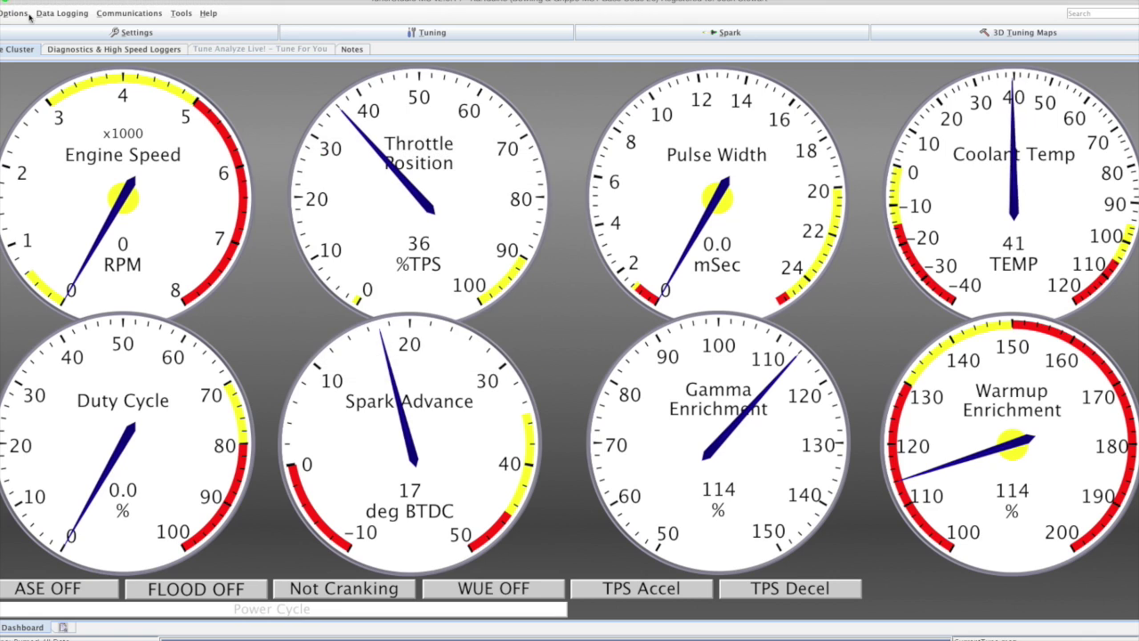
{"action": "left_click", "coordinate": [14, 28]}
{"action": "left_click", "coordinate": [41, 66]}
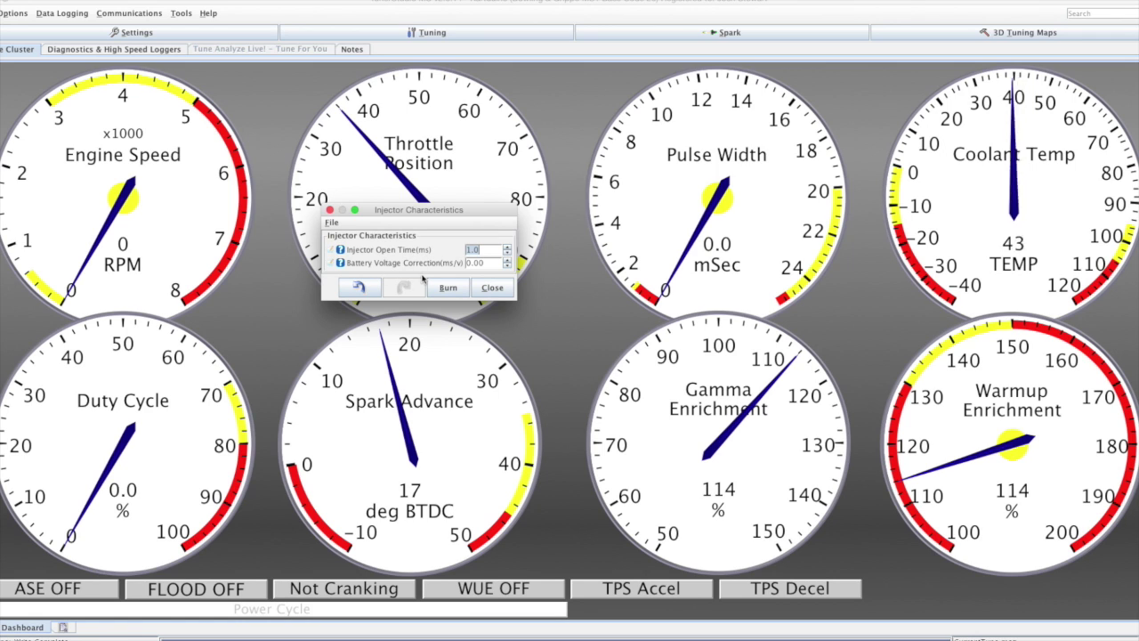
{"action": "left_click", "coordinate": [491, 287]}
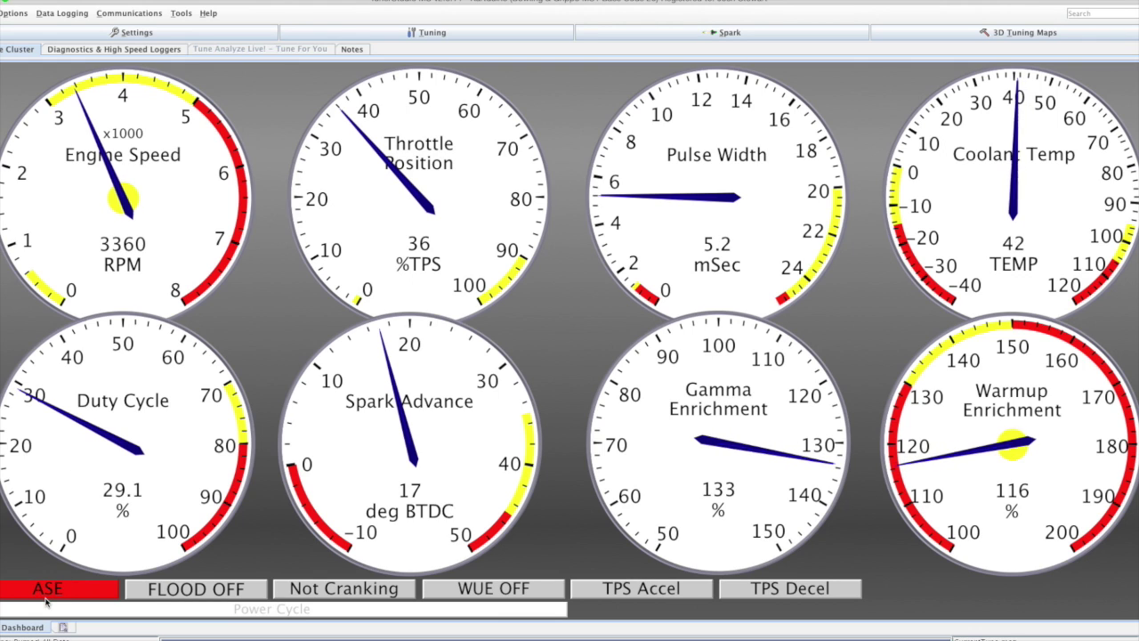
{"action": "left_click", "coordinate": [422, 34]}
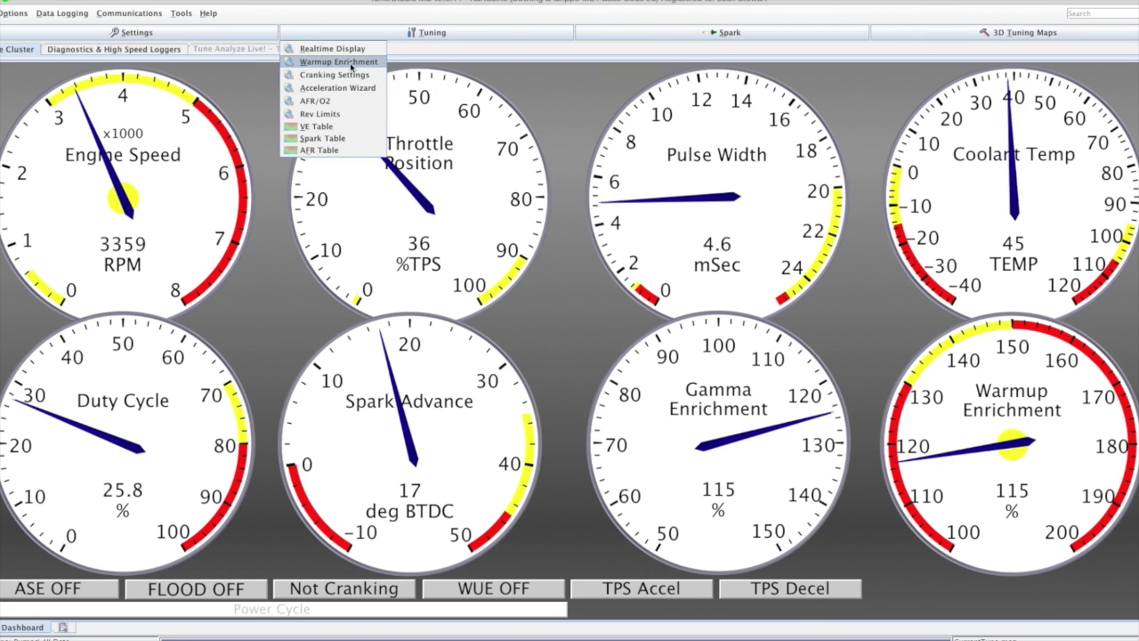
{"action": "left_click", "coordinate": [338, 62]}
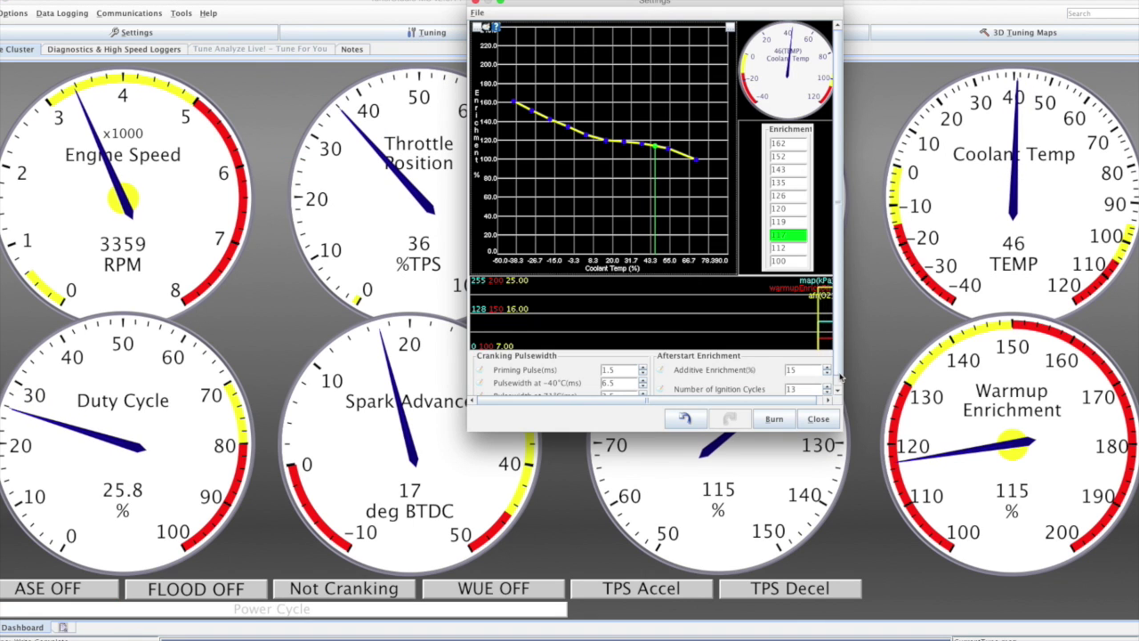
{"action": "left_click", "coordinate": [816, 420]}
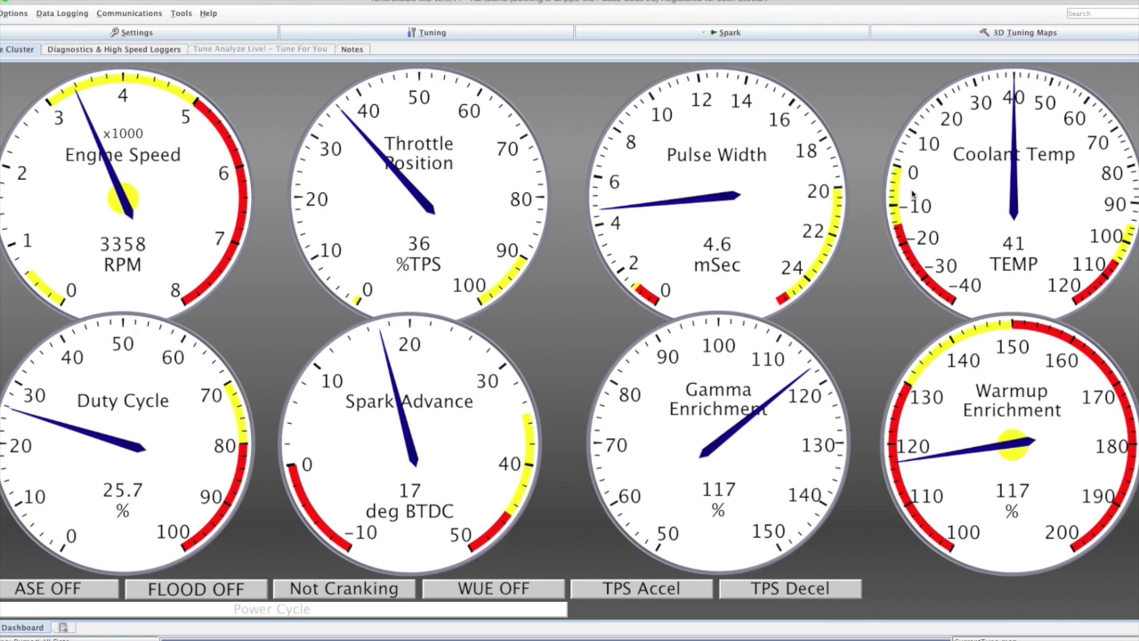
Drag the 38 °C warmup enrichment point to 177%, then 72%, then back near 116%, and close
{"action": "left_click", "coordinate": [419, 36]}
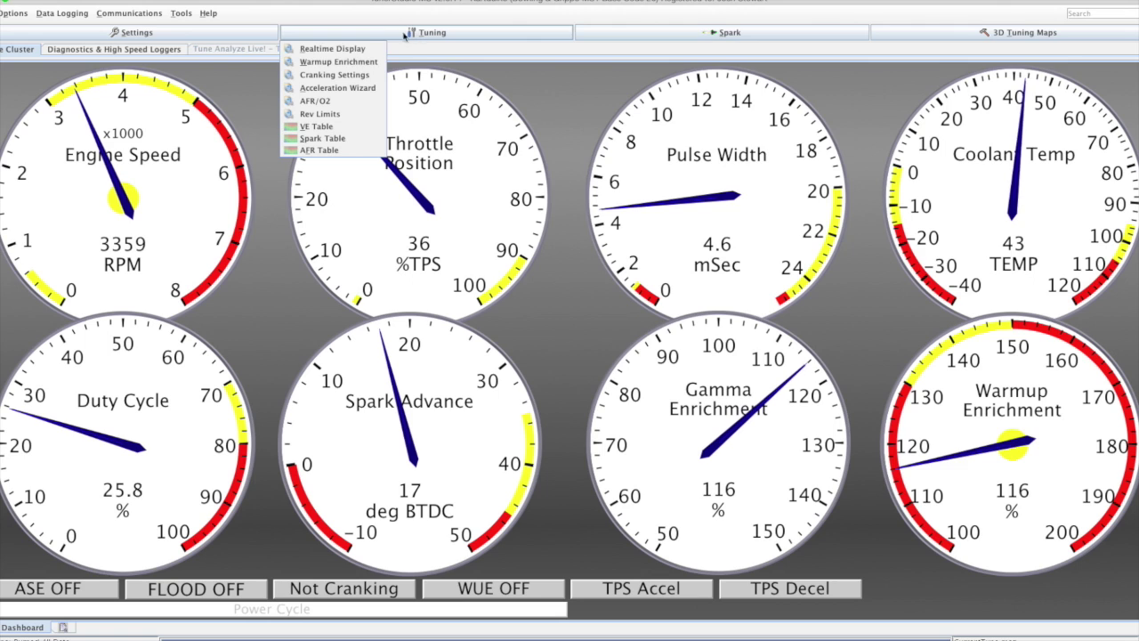
{"action": "left_click", "coordinate": [356, 62]}
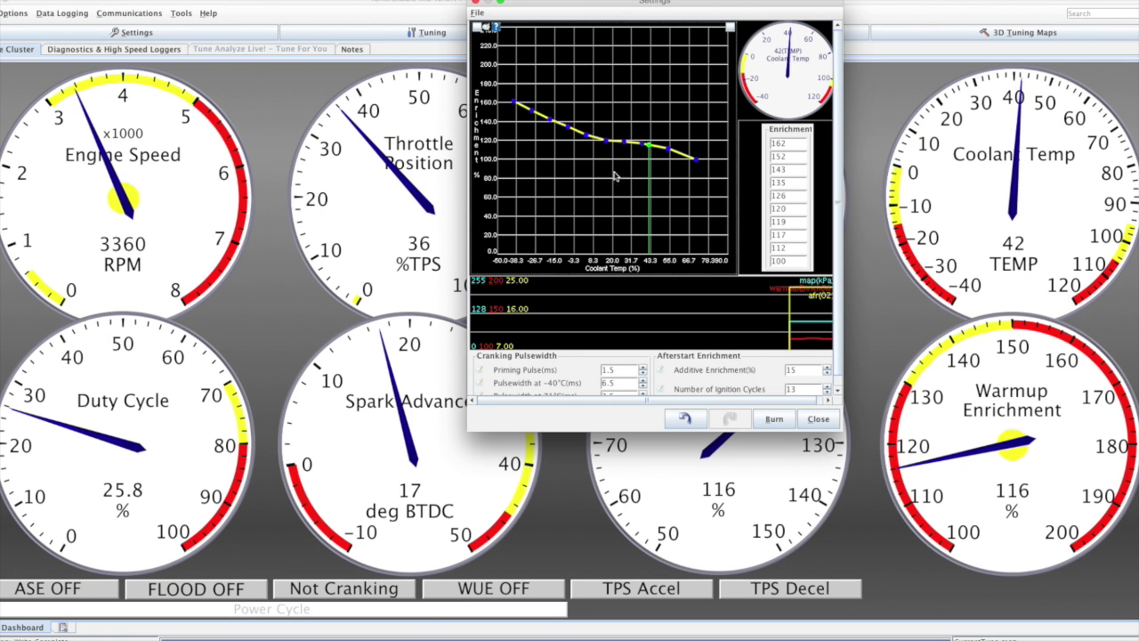
{"action": "left_click_drag", "start_coordinate": [646, 147], "coordinate": [641, 86]}
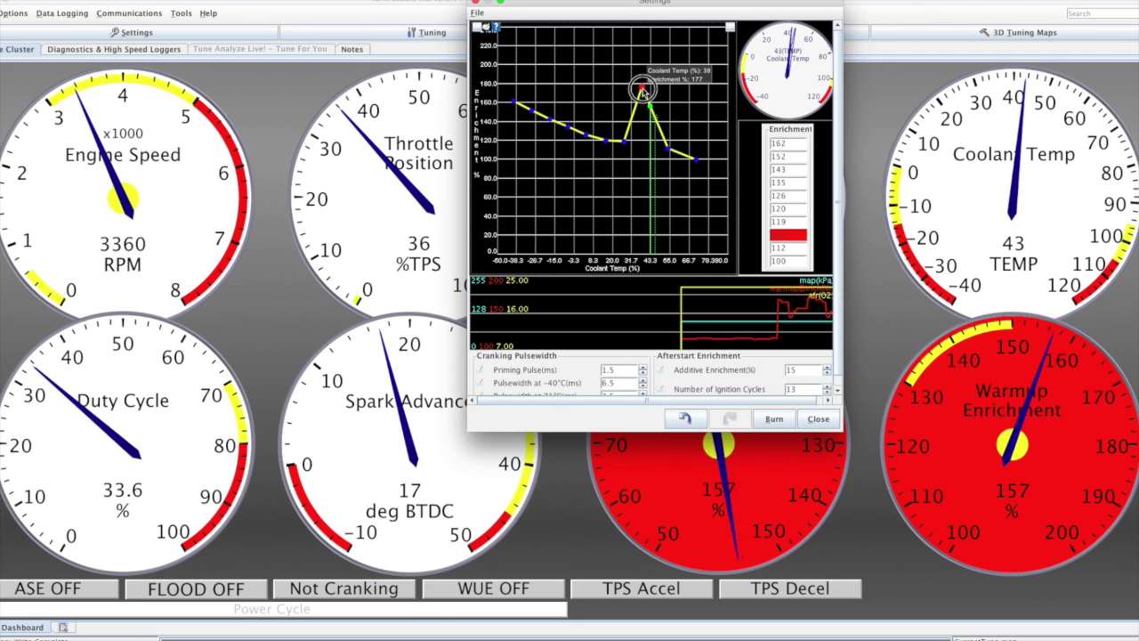
{"action": "left_click_drag", "start_coordinate": [641, 87], "coordinate": [649, 187]}
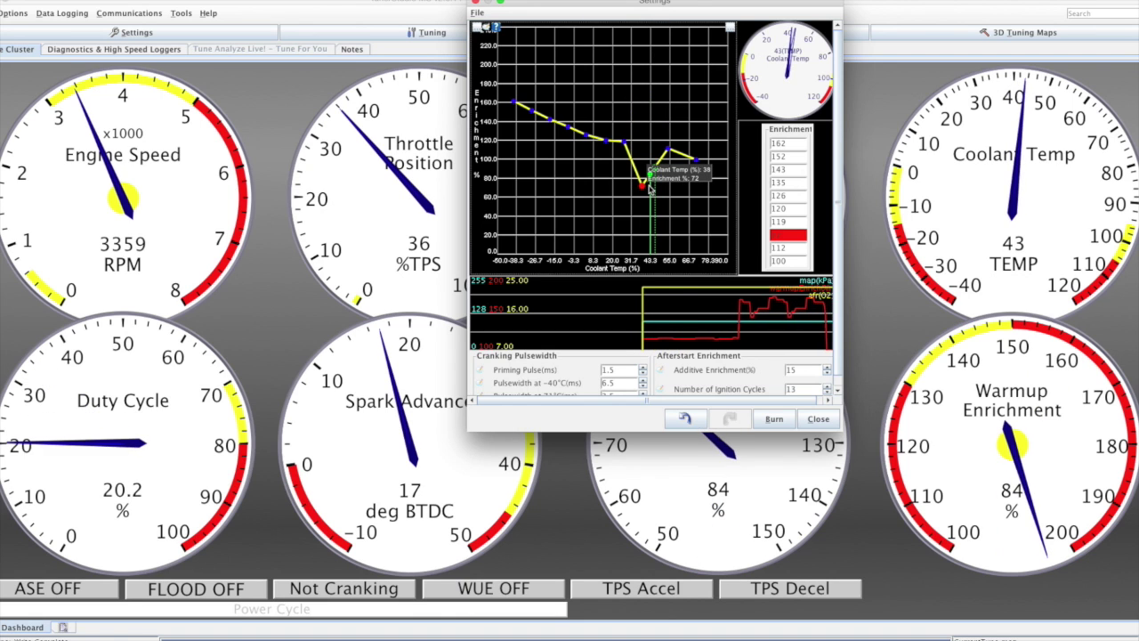
{"action": "left_click_drag", "start_coordinate": [649, 187], "coordinate": [642, 144]}
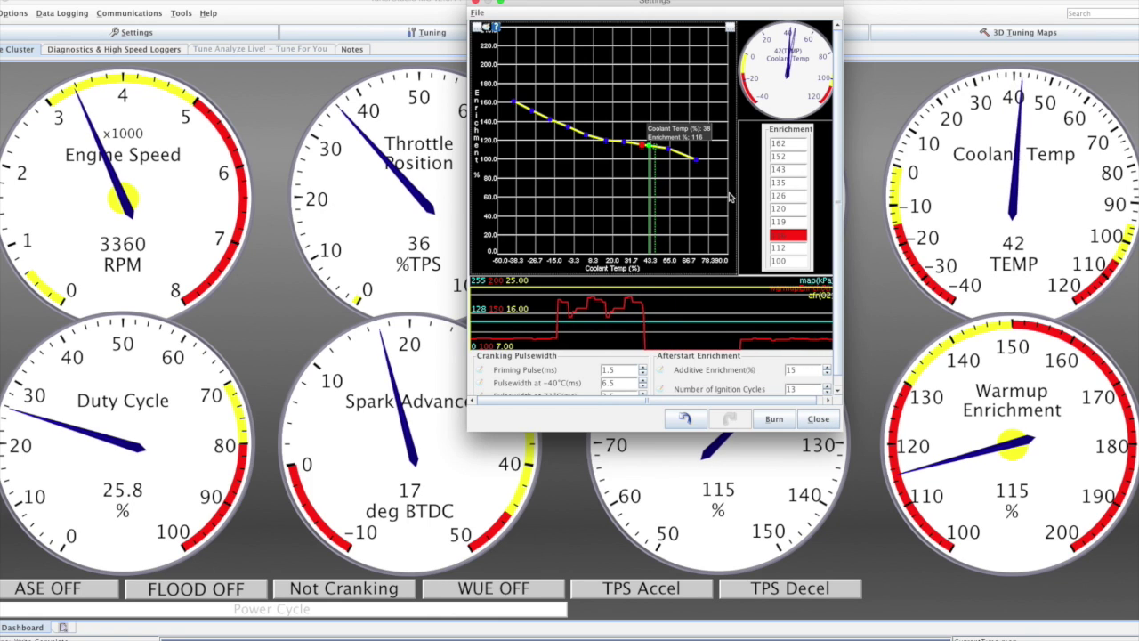
{"action": "left_click", "coordinate": [818, 419]}
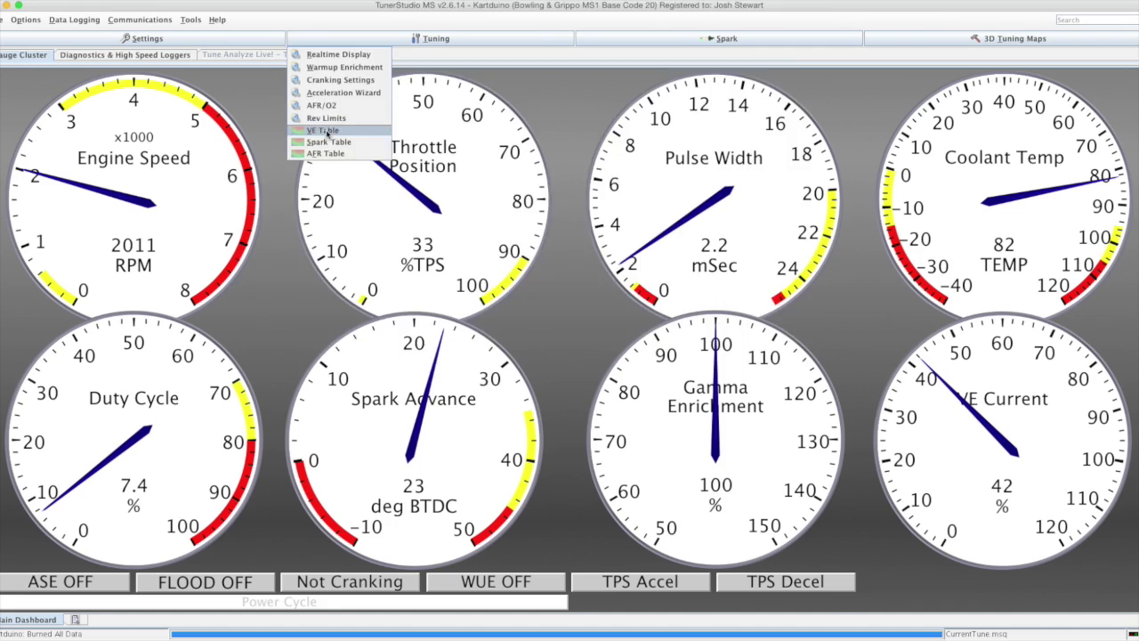
Open the VE Table from the Tuning menu
{"action": "left_click", "coordinate": [322, 131]}
Move the VE Table aside and set the 30 and 40 TPS cells at 2000 rpm to 80
{"action": "left_click_drag", "start_coordinate": [531, 84], "coordinate": [286, 77]}
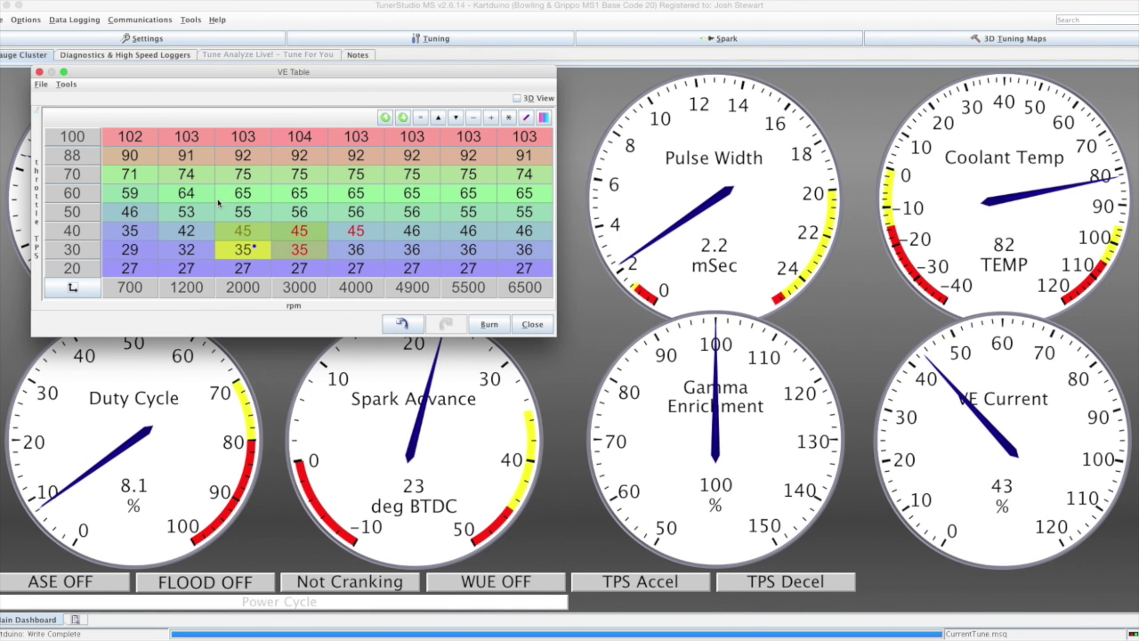
{"action": "left_click", "coordinate": [239, 267]}
{"action": "left_click", "coordinate": [243, 252]}
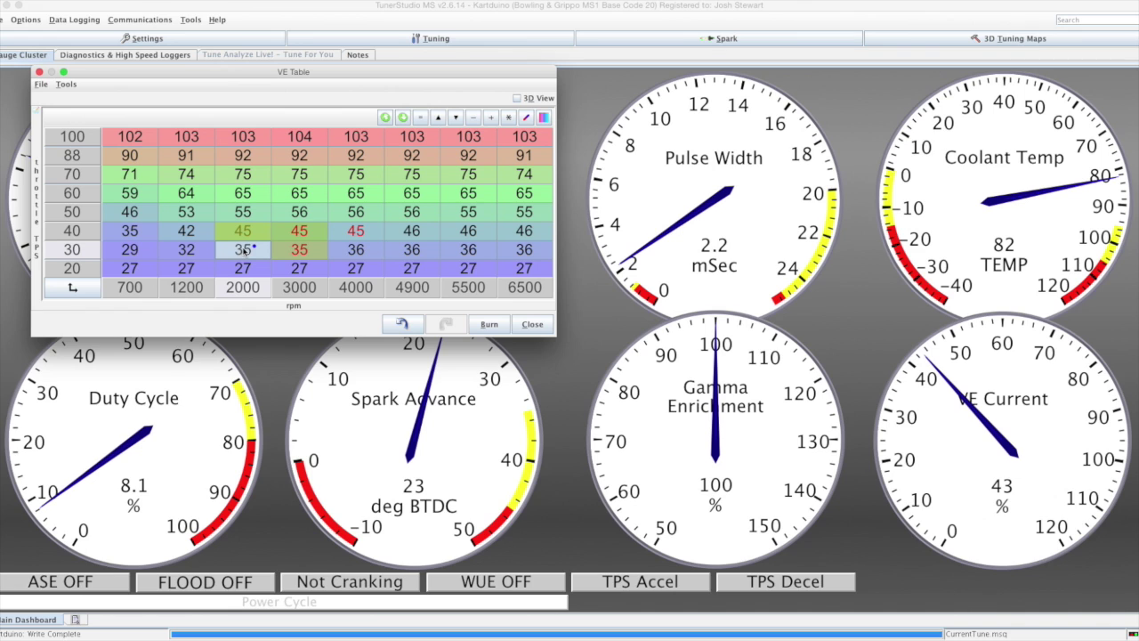
{"action": "type", "text": "80"}
{"action": "key", "text": "Return"}
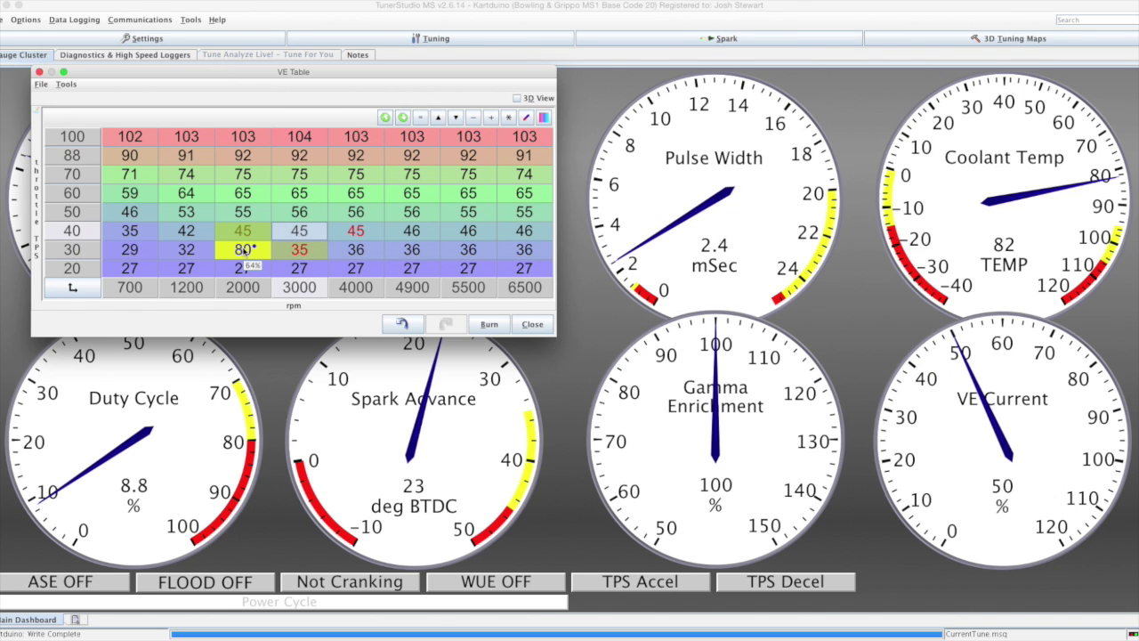
{"action": "key", "text": "Up"}
{"action": "type", "text": "80"}
{"action": "key", "text": "Return"}
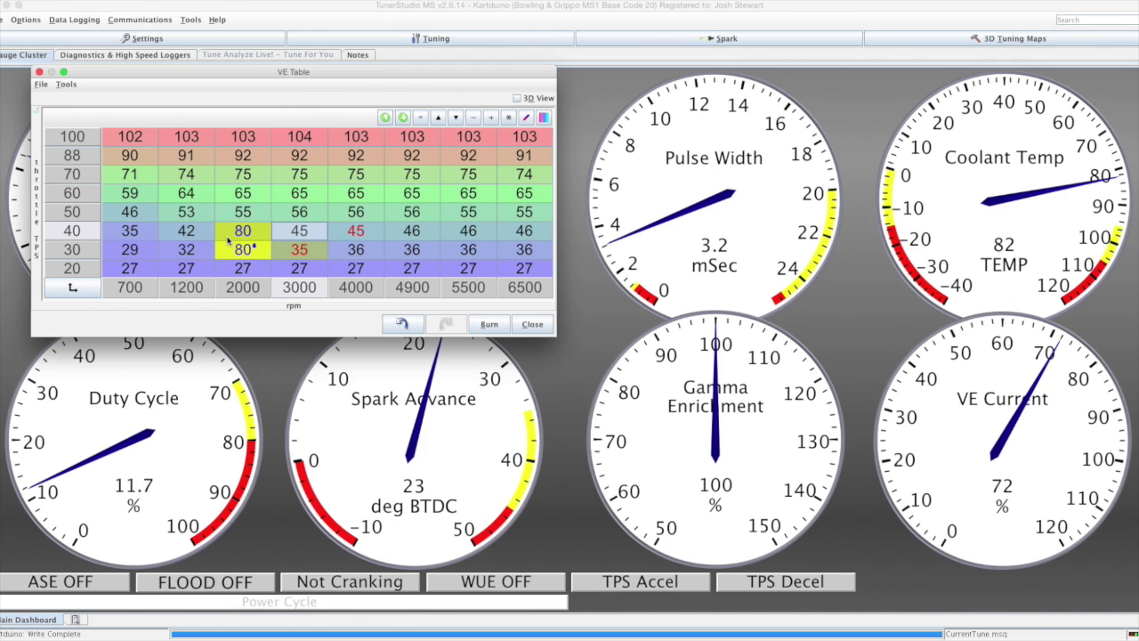
Change the 2000 rpm cells to 33 at 30 TPS and 43 at 40 TPS
{"action": "left_click", "coordinate": [242, 253]}
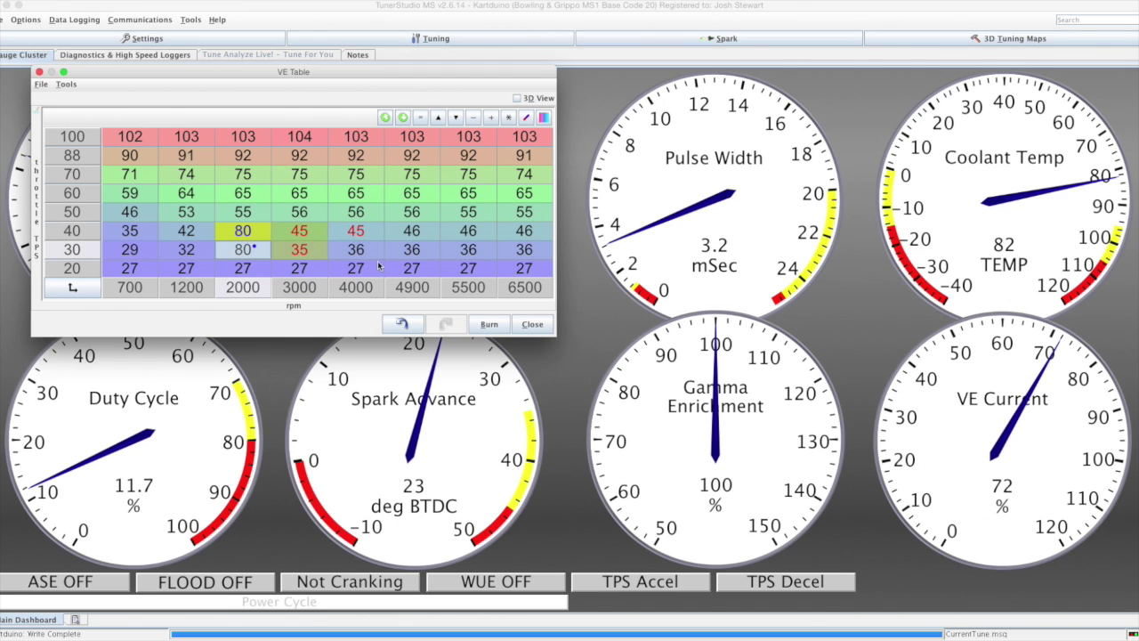
{"action": "type", "text": "33"}
{"action": "key", "text": "Return"}
{"action": "key", "text": "Up"}
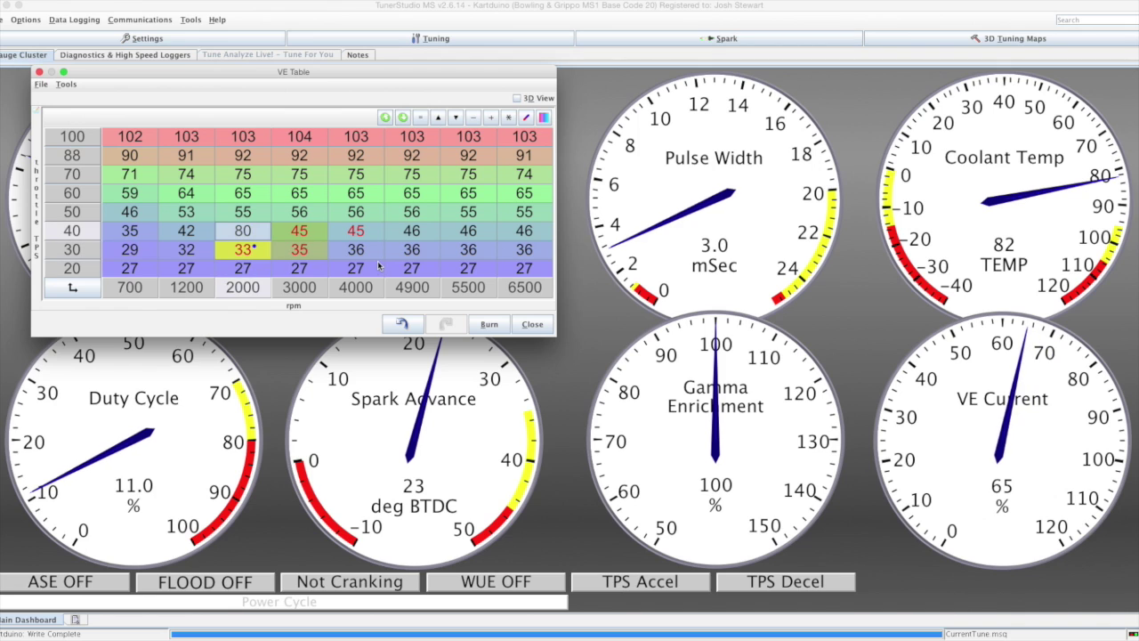
{"action": "type", "text": "43"}
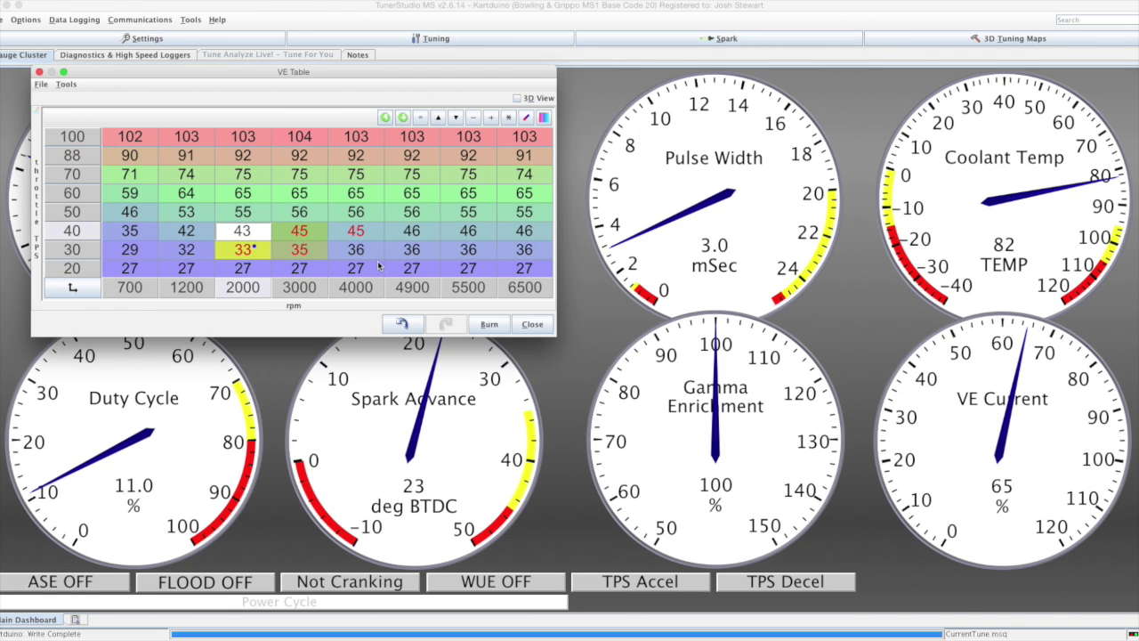
{"action": "key", "text": "Right"}
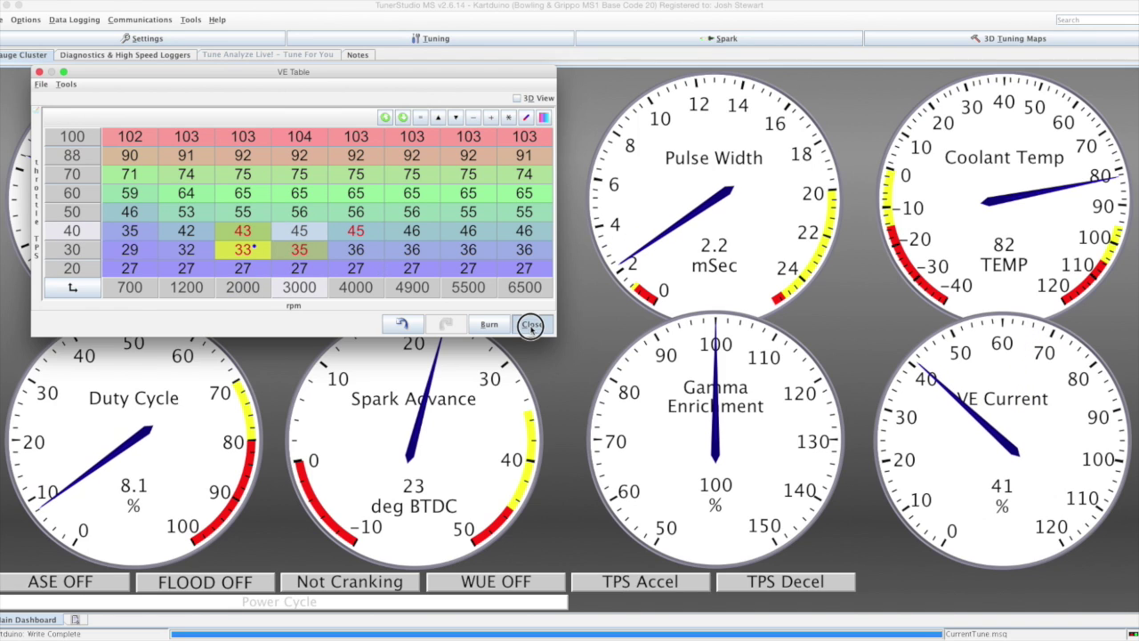
View the VE table as a 3D surface rotated to face the viewer, then return to numbers
{"action": "left_click", "coordinate": [517, 98]}
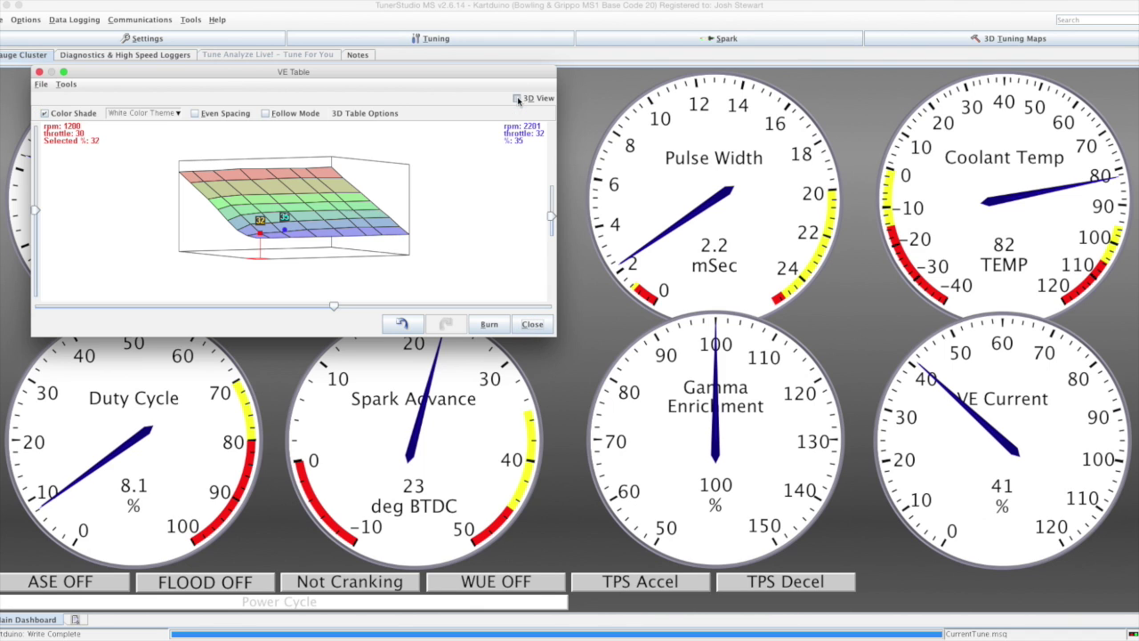
{"action": "left_click_drag", "start_coordinate": [333, 213], "coordinate": [157, 221]}
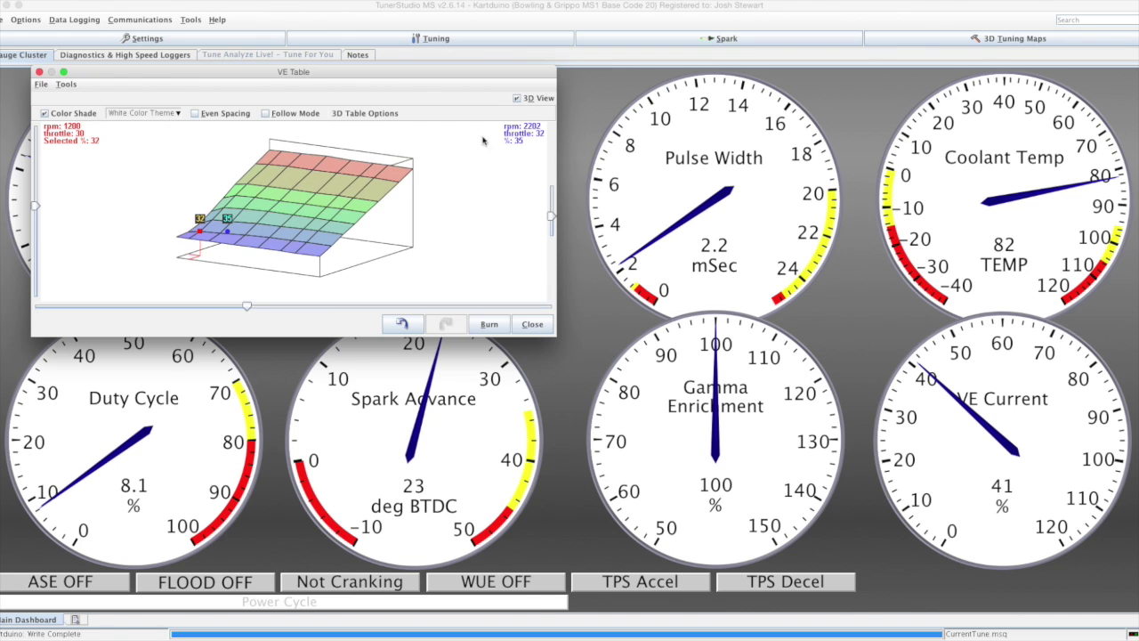
{"action": "left_click", "coordinate": [515, 99]}
Open the Spark Table and retard the 2000 and 3000 rpm, 35% throttle cells to 10°
{"action": "left_click", "coordinate": [532, 324]}
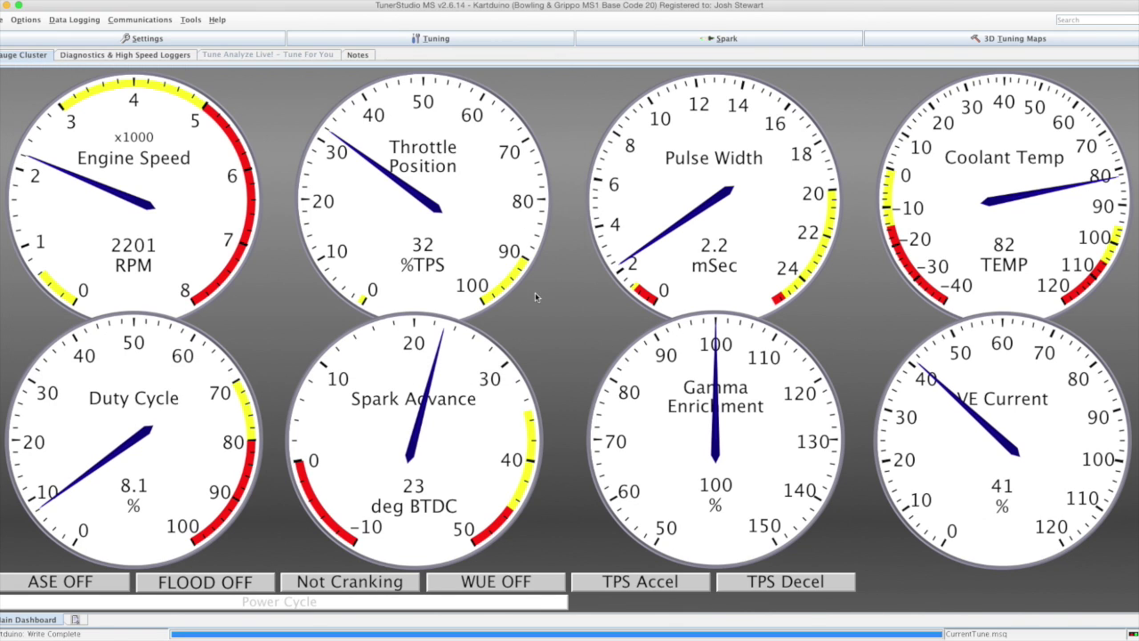
{"action": "left_click", "coordinate": [437, 41]}
{"action": "left_click", "coordinate": [348, 143]}
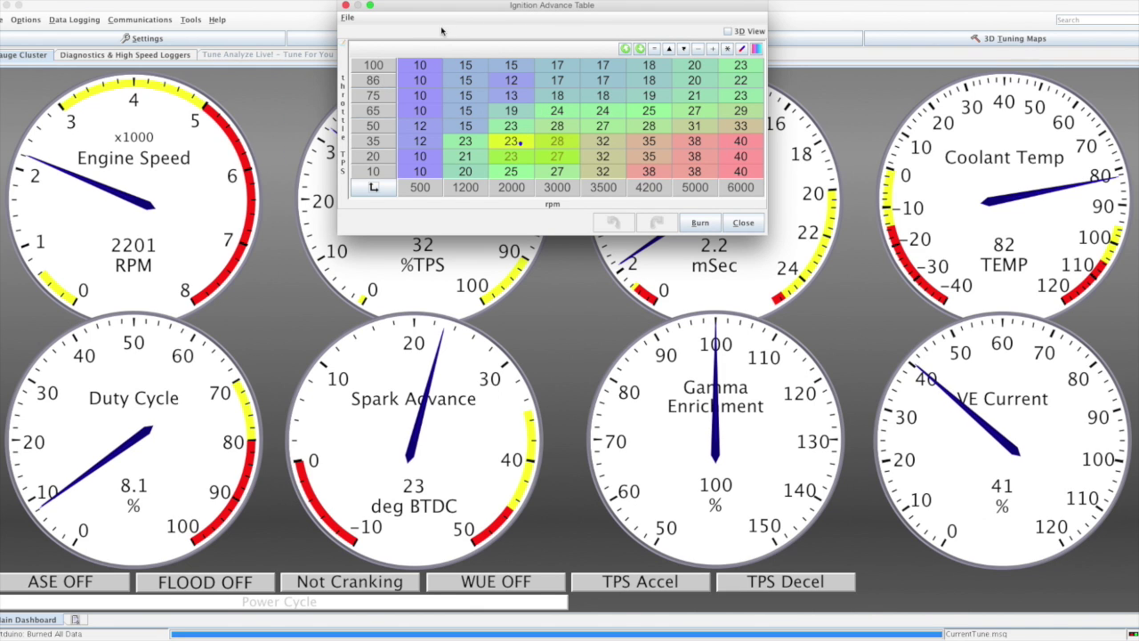
{"action": "left_click_drag", "start_coordinate": [452, 8], "coordinate": [229, 79]}
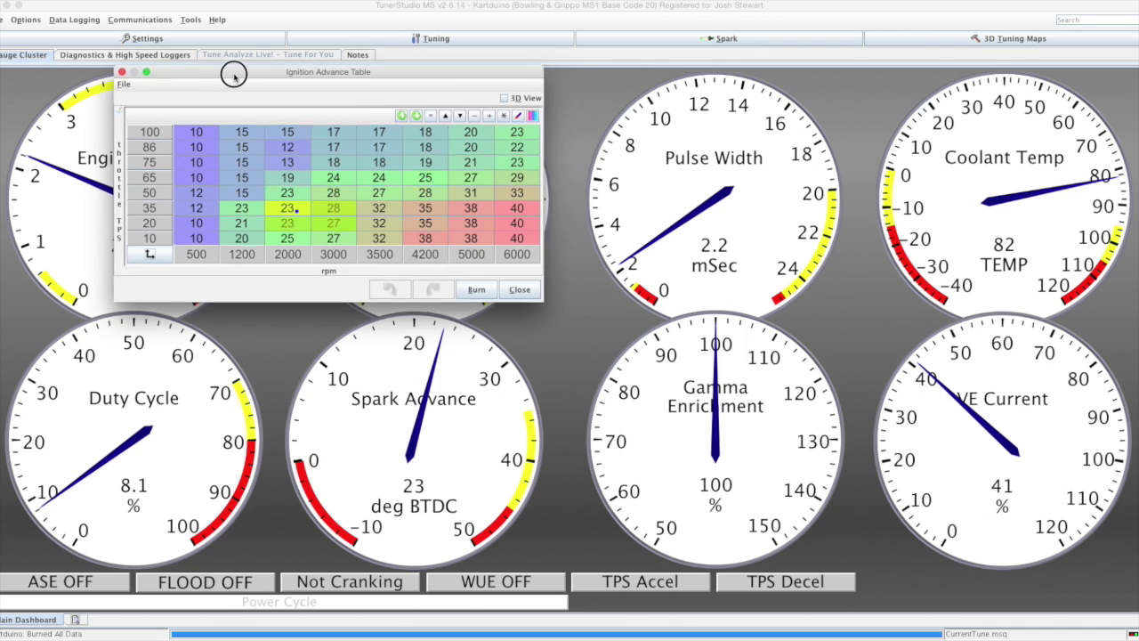
{"action": "left_click", "coordinate": [291, 214]}
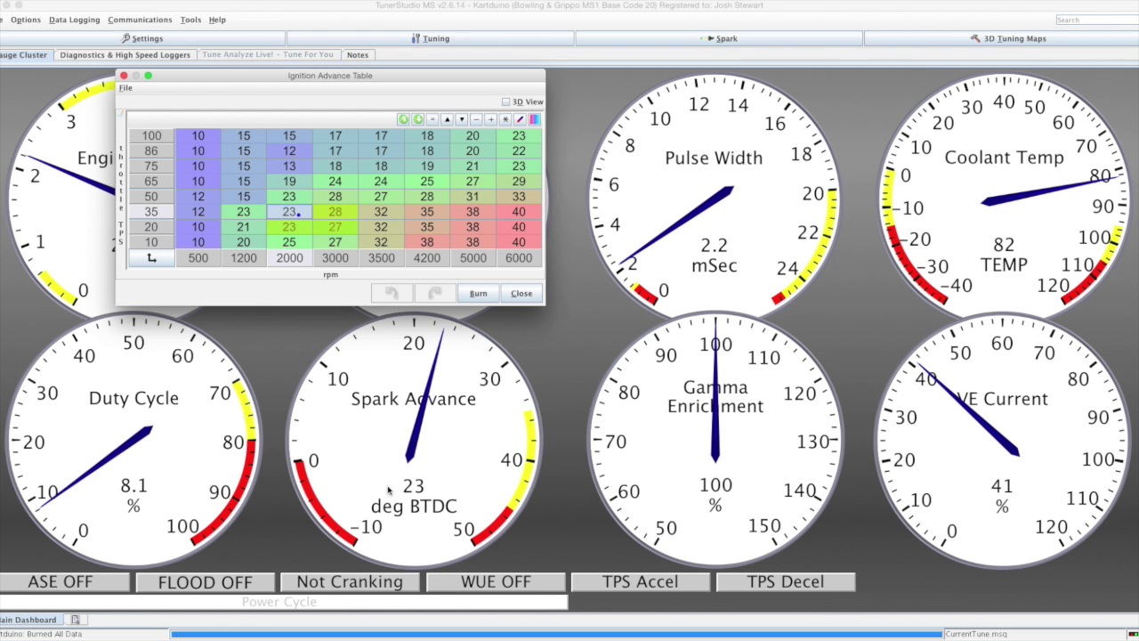
{"action": "type", "text": "10"}
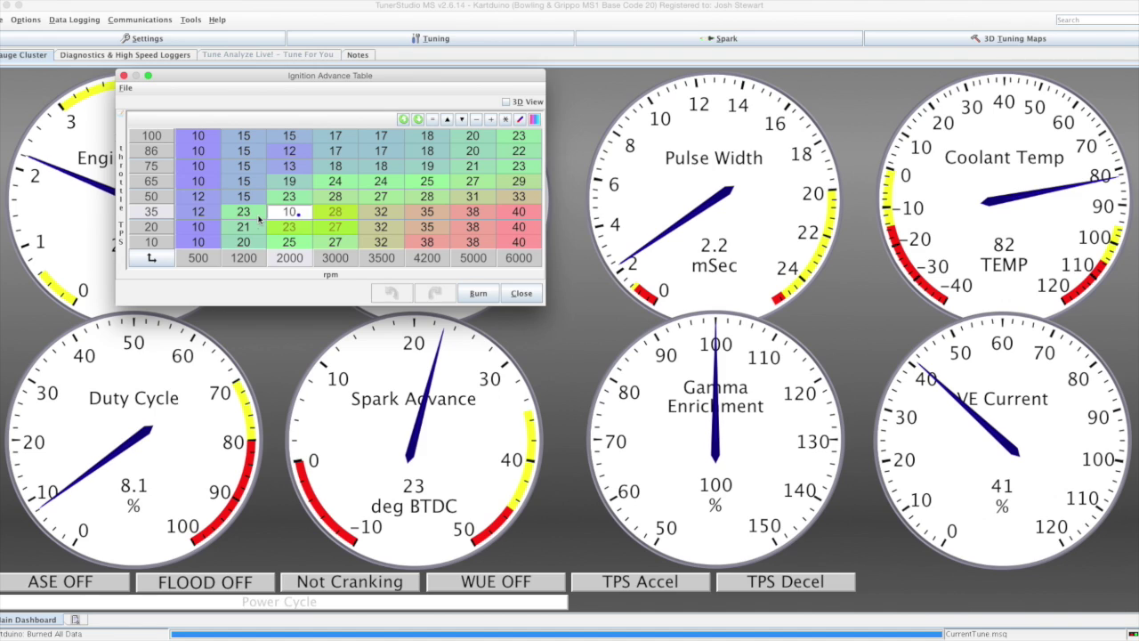
{"action": "key", "text": "Tab"}
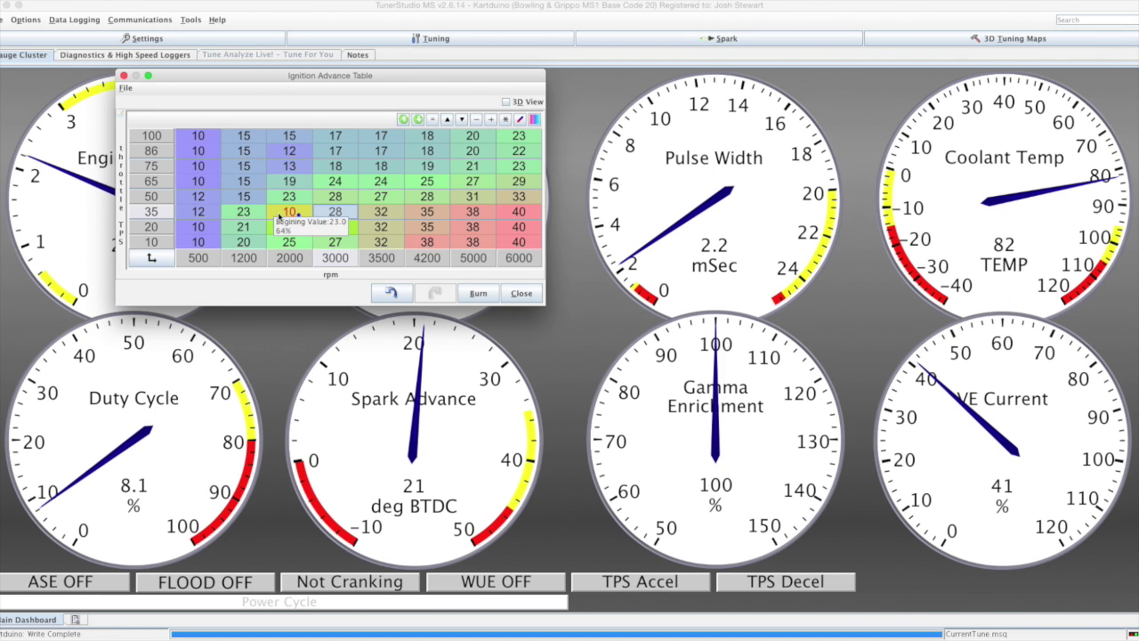
{"action": "type", "text": "1"}
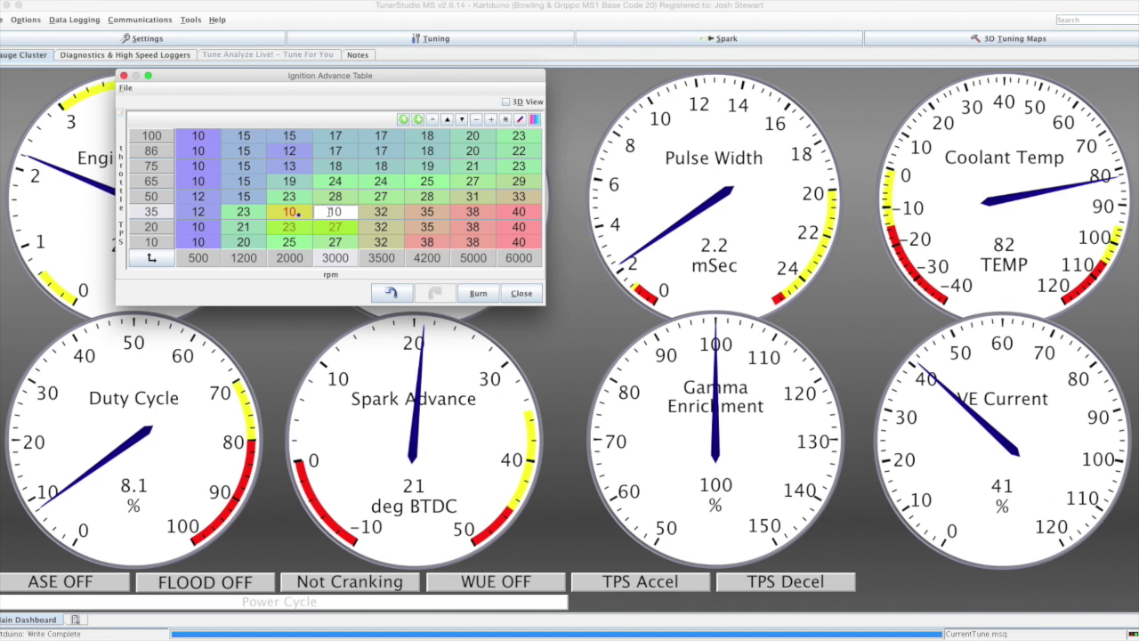
{"action": "type", "text": "0"}
{"action": "key", "text": "Return"}
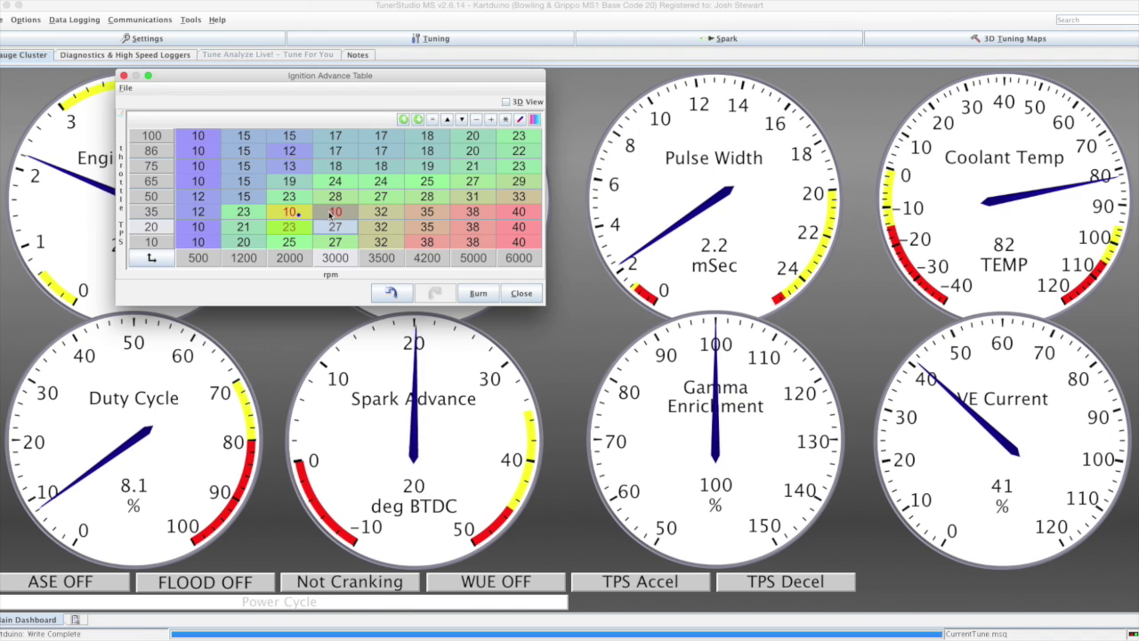
Restore those cells to 23° at 2000 rpm and 27° at 3000 rpm
{"action": "left_click", "coordinate": [283, 214]}
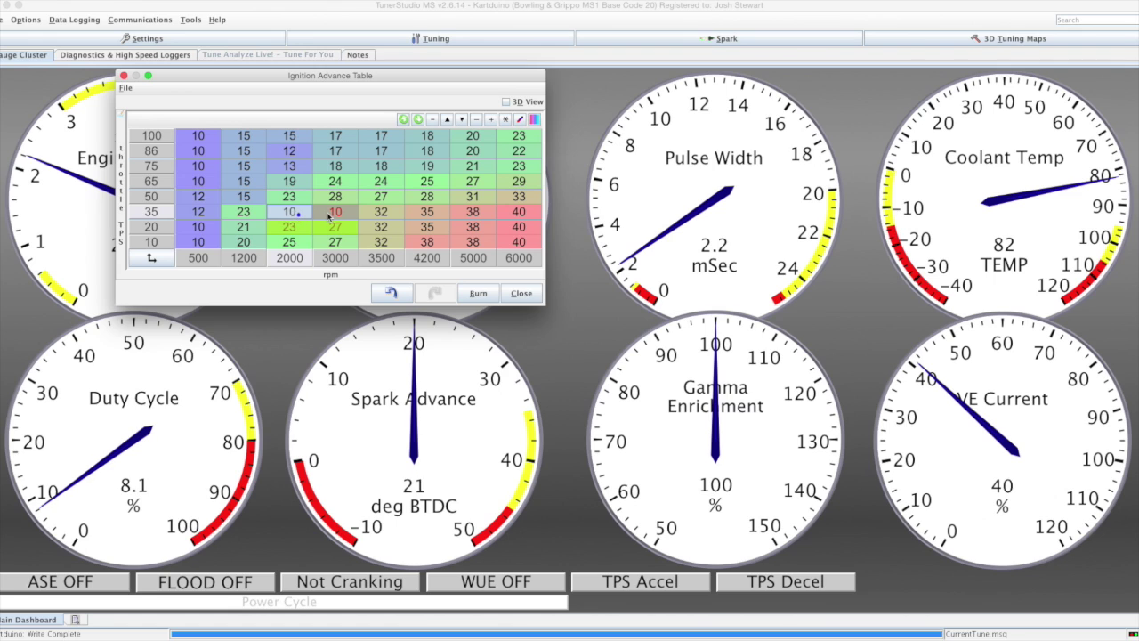
{"action": "type", "text": "23"}
{"action": "left_click", "coordinate": [328, 216]}
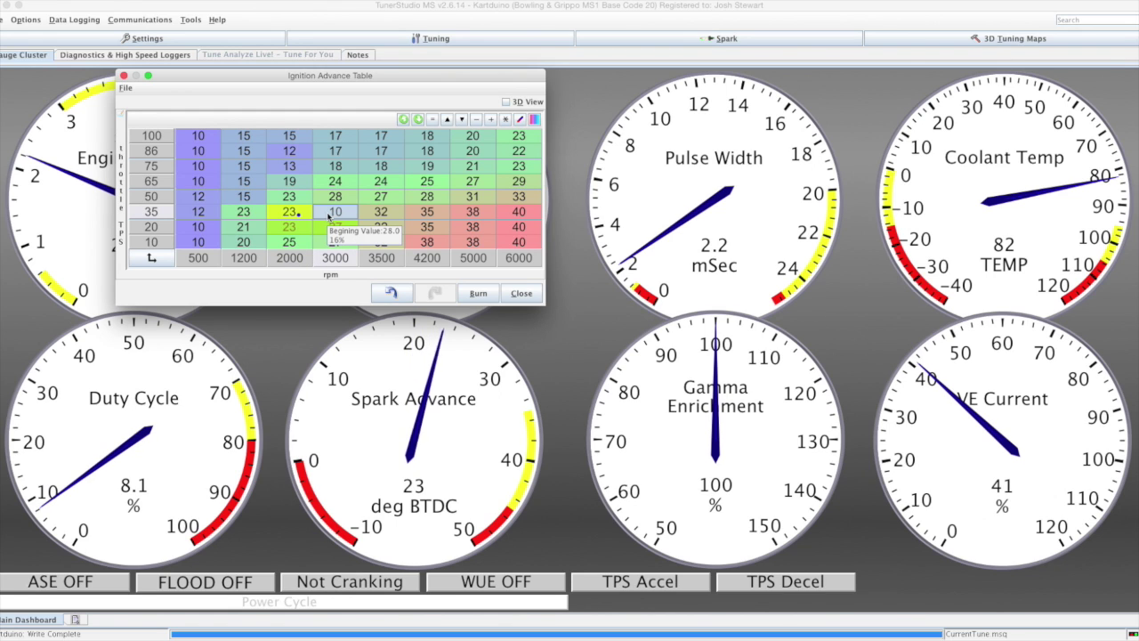
{"action": "type", "text": "27"}
{"action": "key", "text": "Right"}
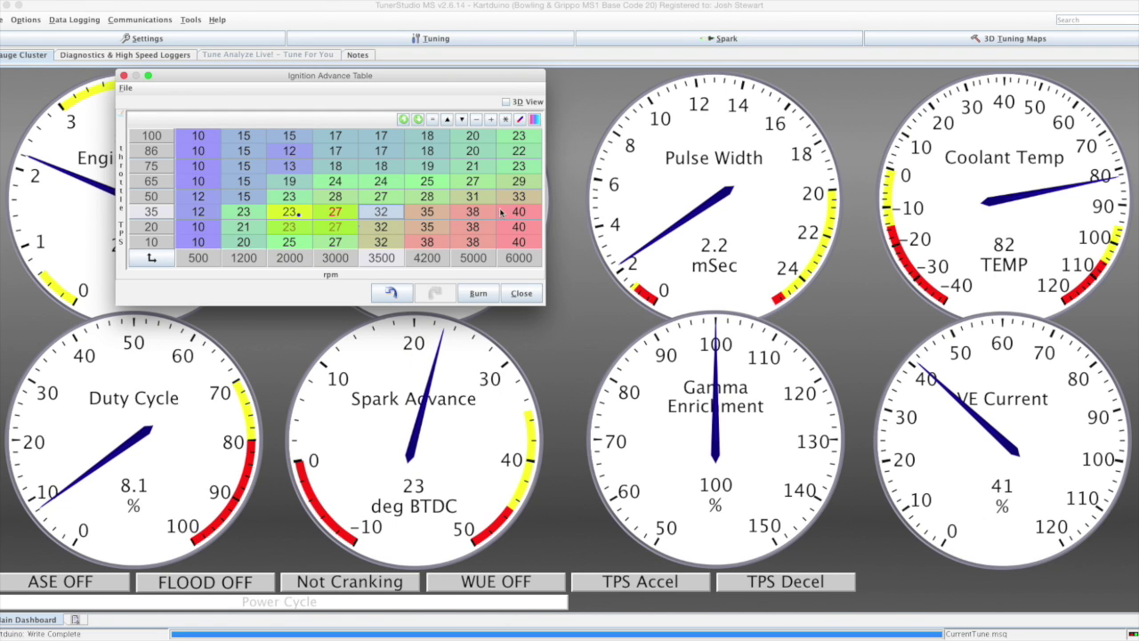
Close the spark table and open the AFR Table
{"action": "left_click", "coordinate": [521, 293]}
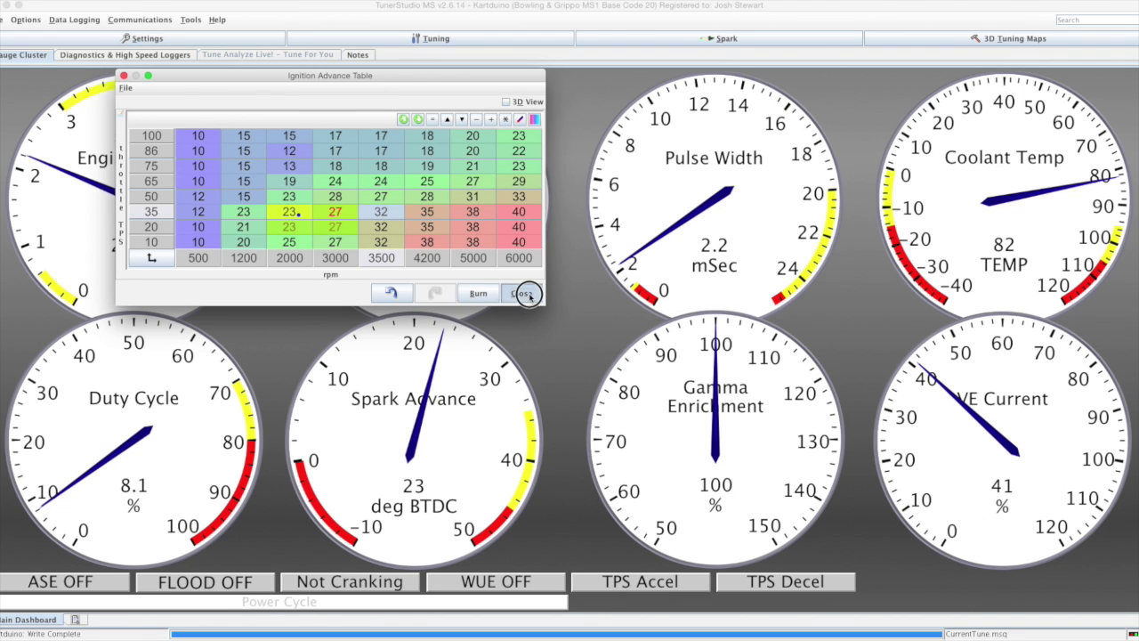
{"action": "left_click", "coordinate": [428, 38]}
{"action": "left_click", "coordinate": [320, 153]}
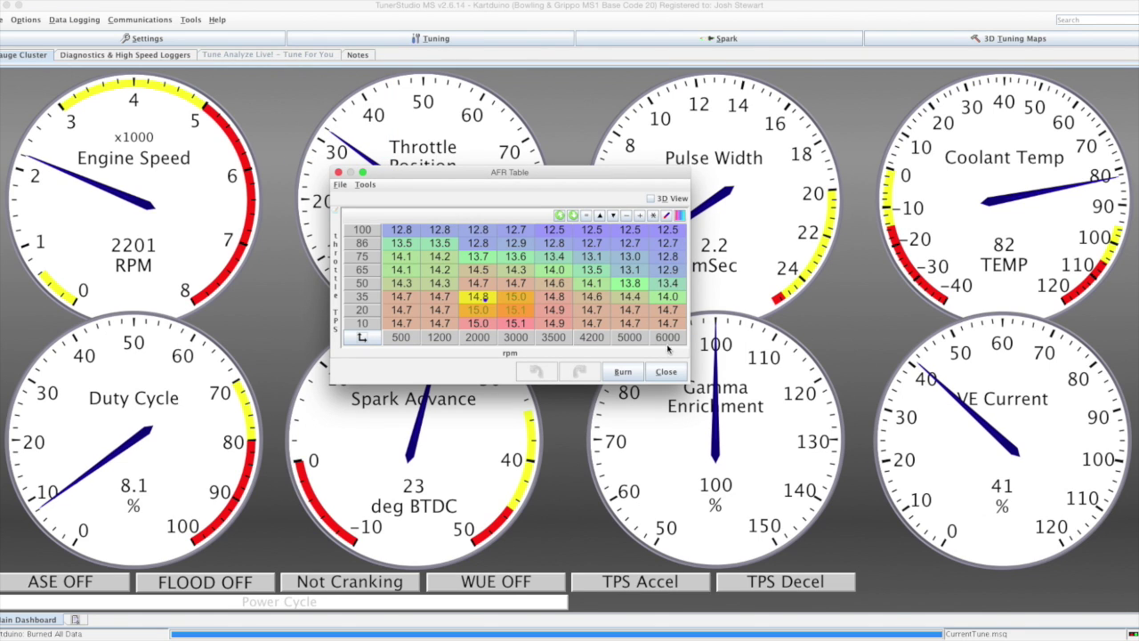
Close the AFR Table and set AFR/O2 to a Wide Band sensor with PID algorithm, then close
{"action": "left_click", "coordinate": [674, 375]}
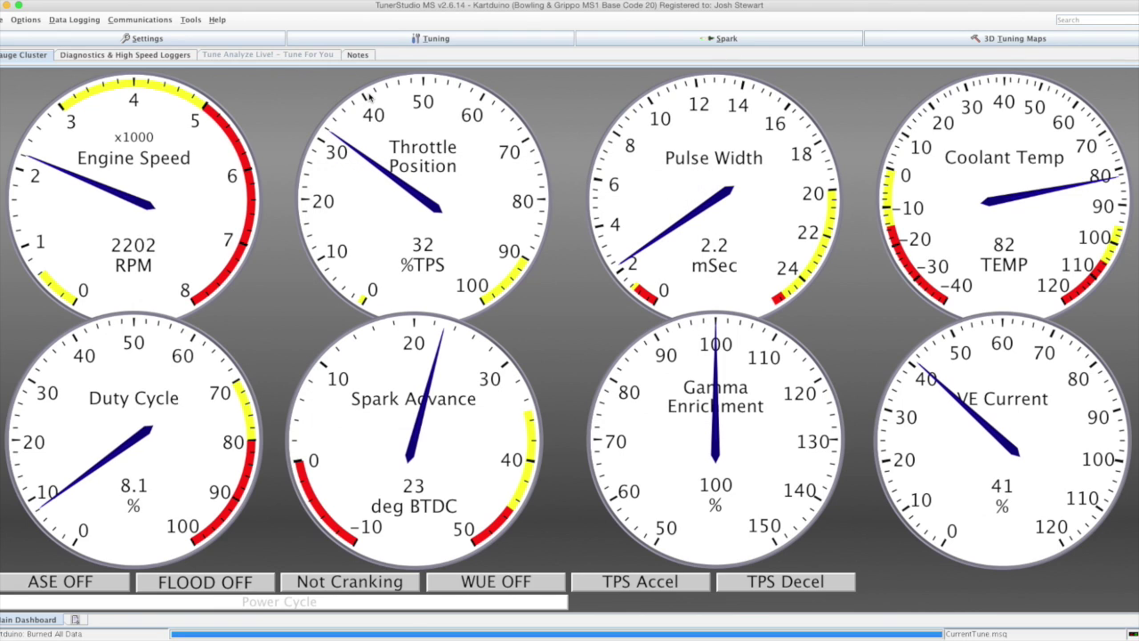
{"action": "left_click", "coordinate": [400, 40]}
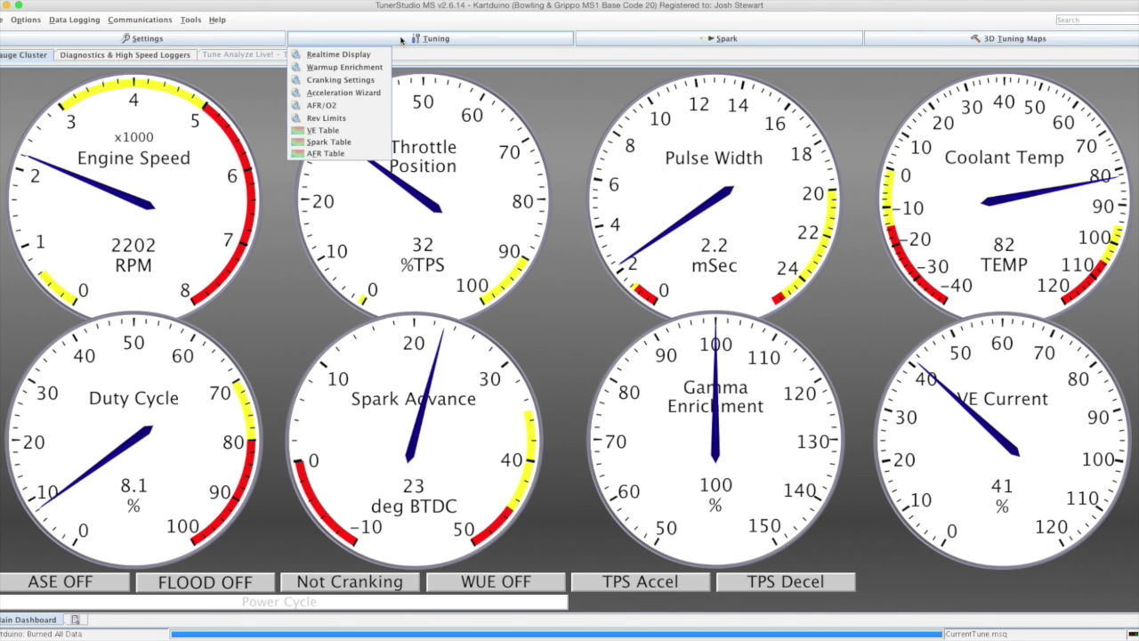
{"action": "left_click", "coordinate": [354, 108]}
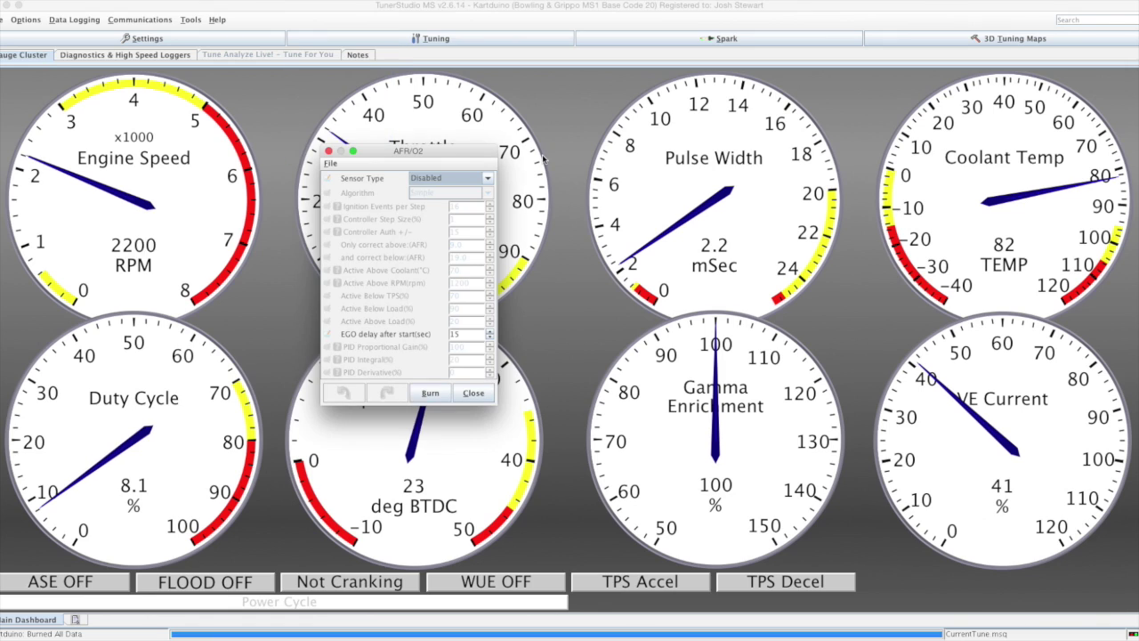
{"action": "left_click", "coordinate": [488, 179]}
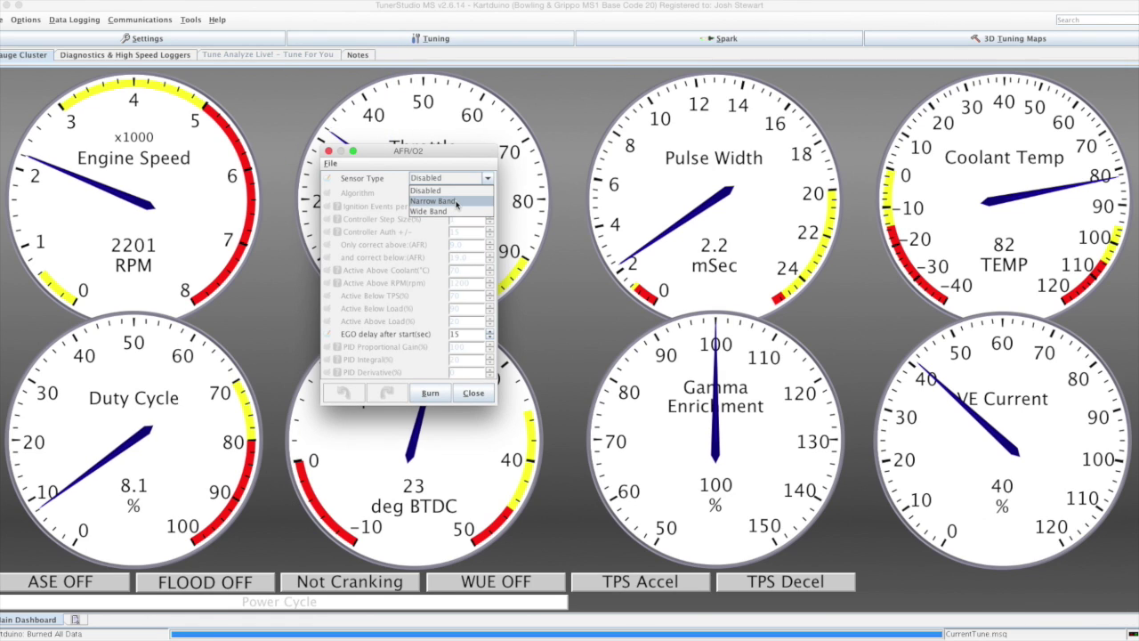
{"action": "left_click", "coordinate": [454, 201]}
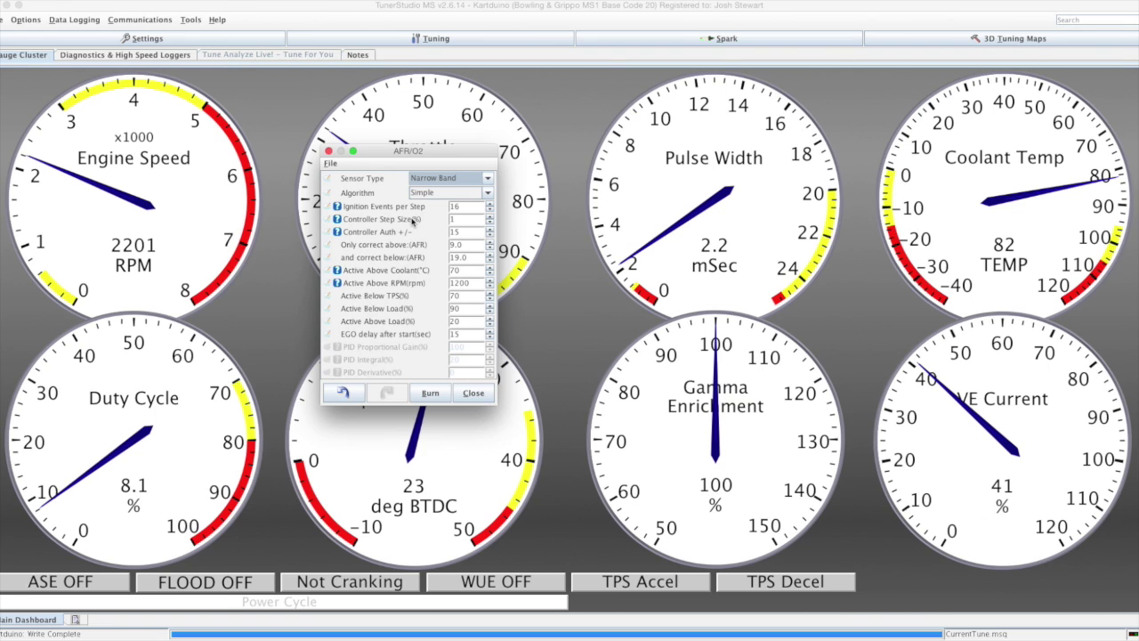
{"action": "left_click", "coordinate": [445, 182]}
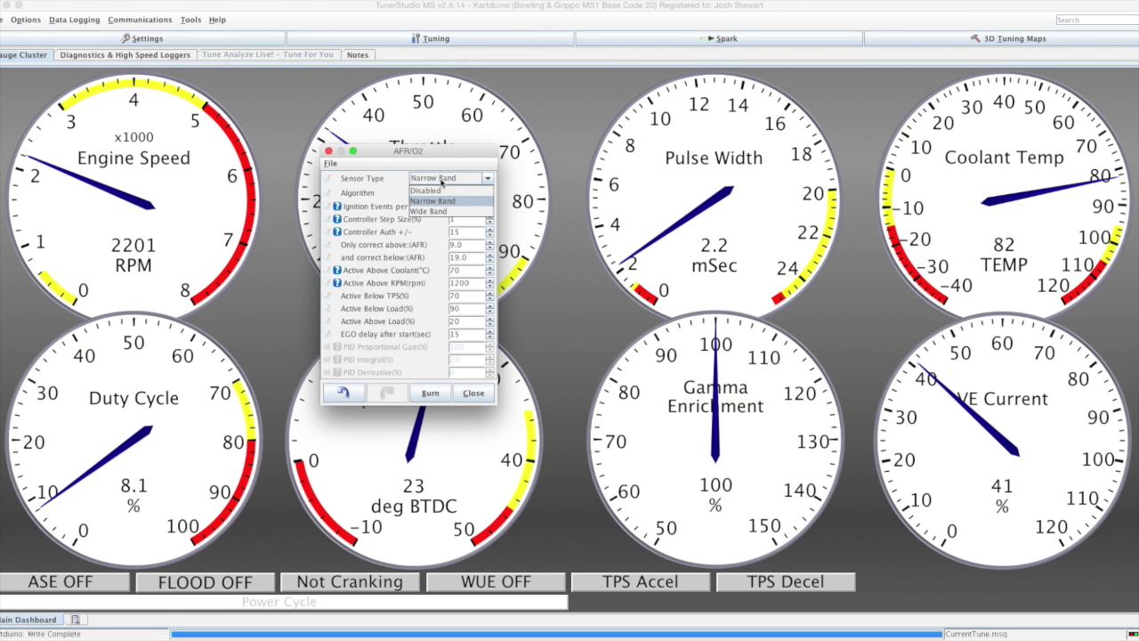
{"action": "left_click", "coordinate": [429, 211]}
{"action": "left_click", "coordinate": [436, 193]}
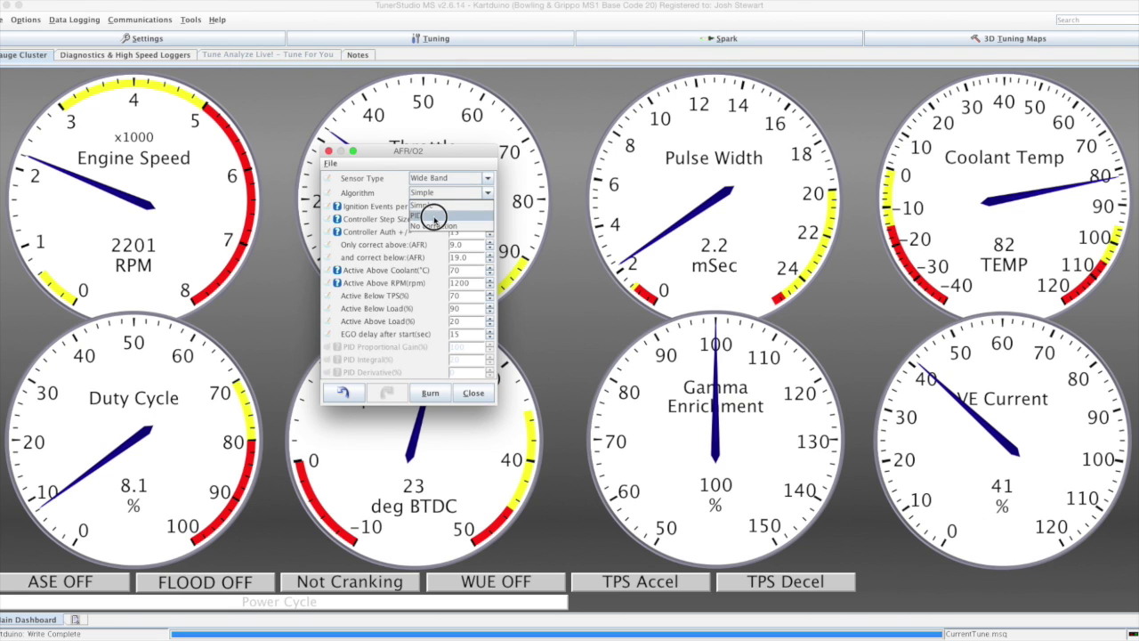
{"action": "left_click", "coordinate": [434, 216]}
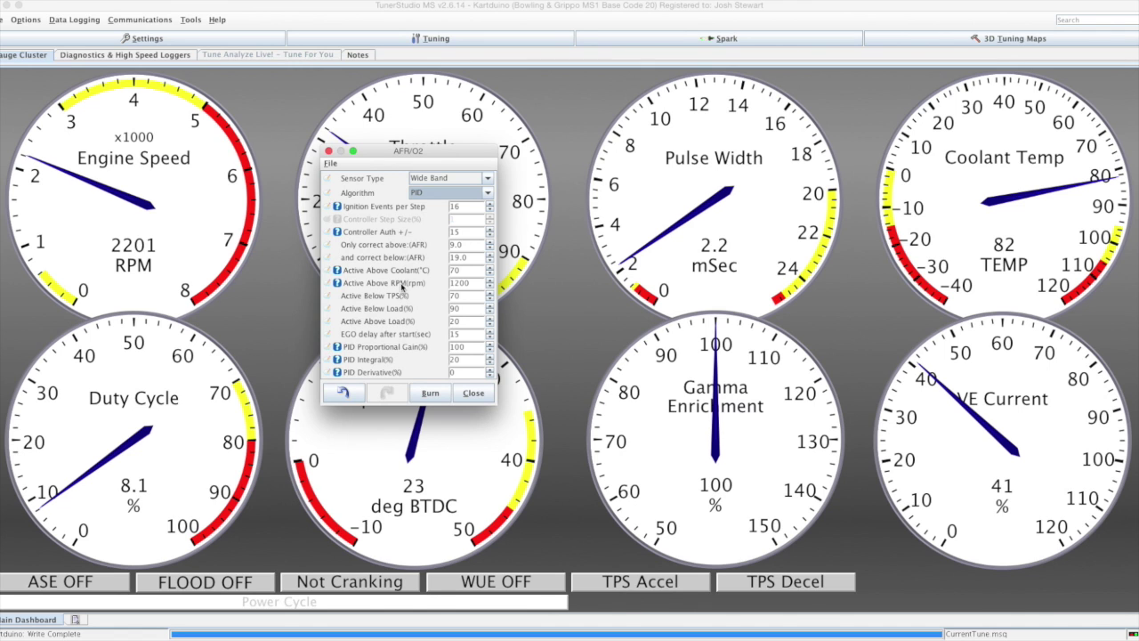
{"action": "left_click", "coordinate": [482, 396]}
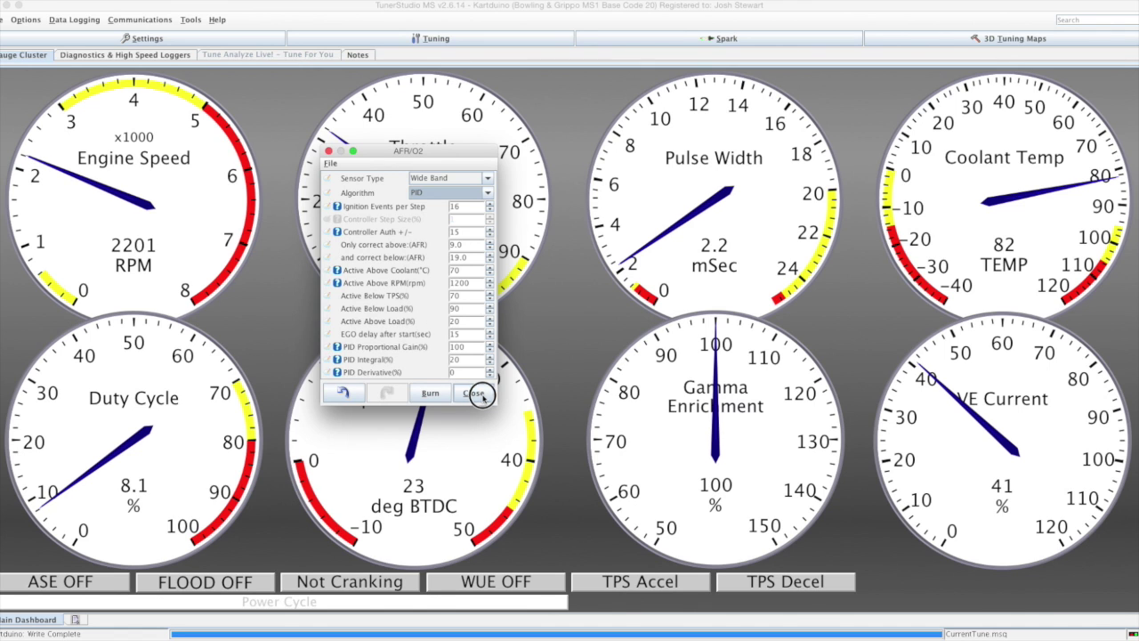
Open the Acceleration Enrichment settings and move the window down to uncover the gauges
{"action": "left_click", "coordinate": [454, 39]}
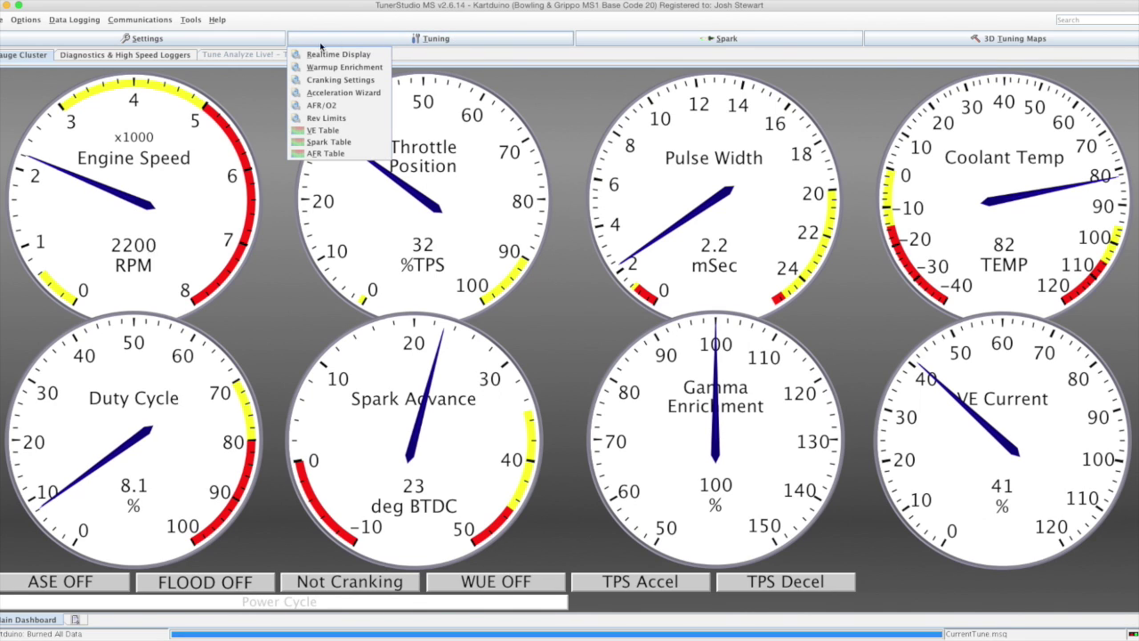
{"action": "left_click", "coordinate": [317, 93]}
{"action": "left_click_drag", "start_coordinate": [513, 158], "coordinate": [297, 129]}
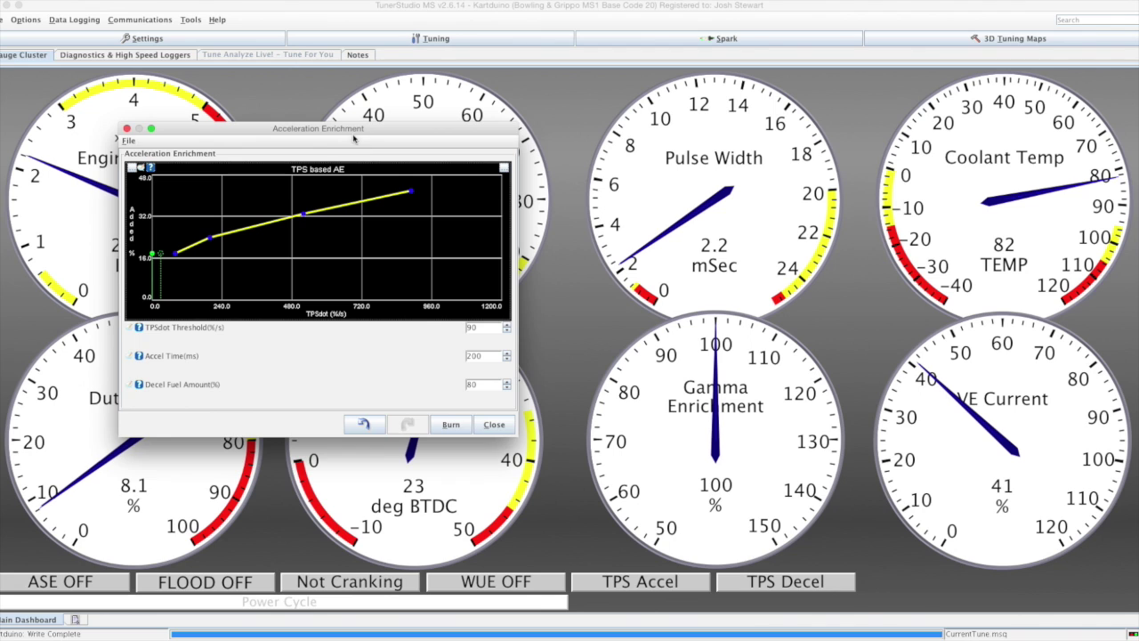
{"action": "left_click_drag", "start_coordinate": [354, 138], "coordinate": [297, 293]}
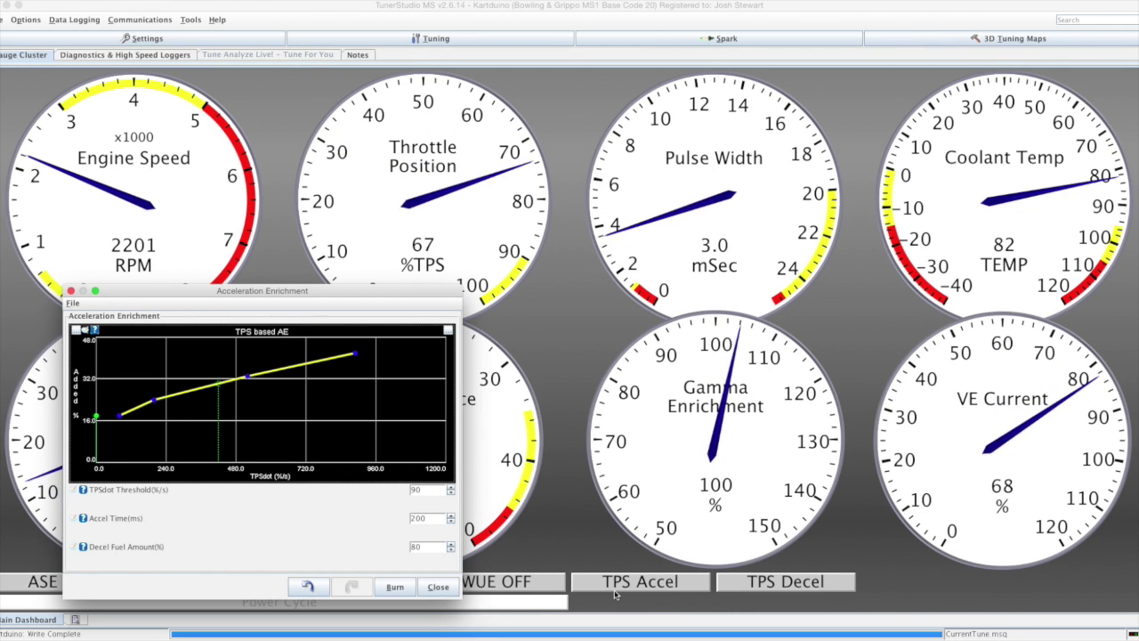
Replace the VE Current gauge with Accel Enrich, then burn and close the acceleration enrichment settings
{"action": "right_click", "coordinate": [944, 429]}
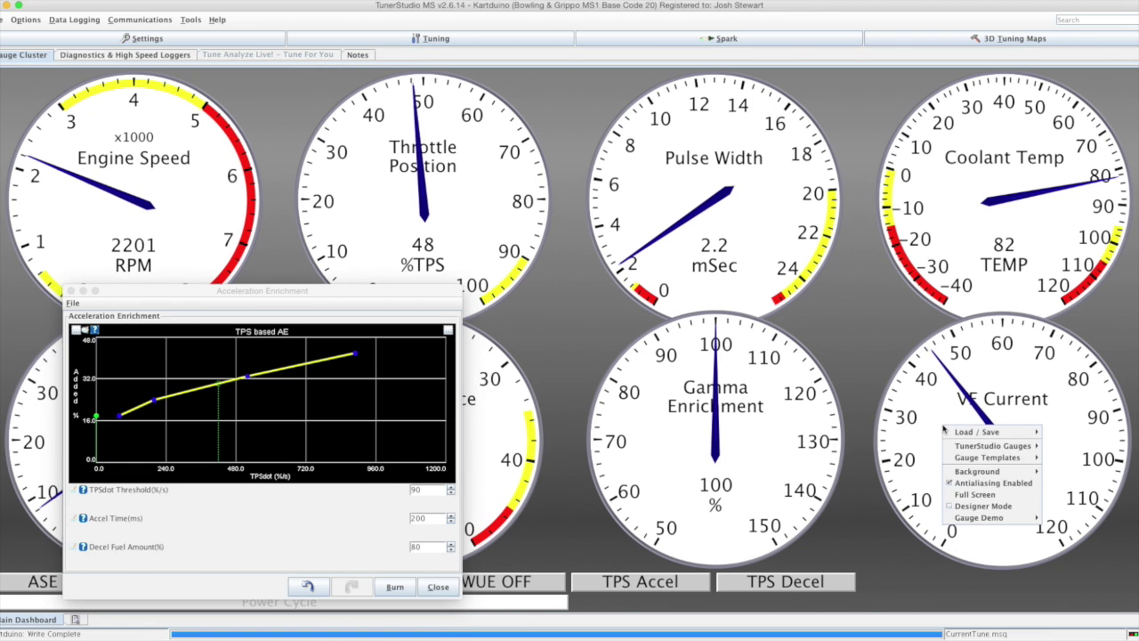
{"action": "mouse_move", "coordinate": [959, 457]}
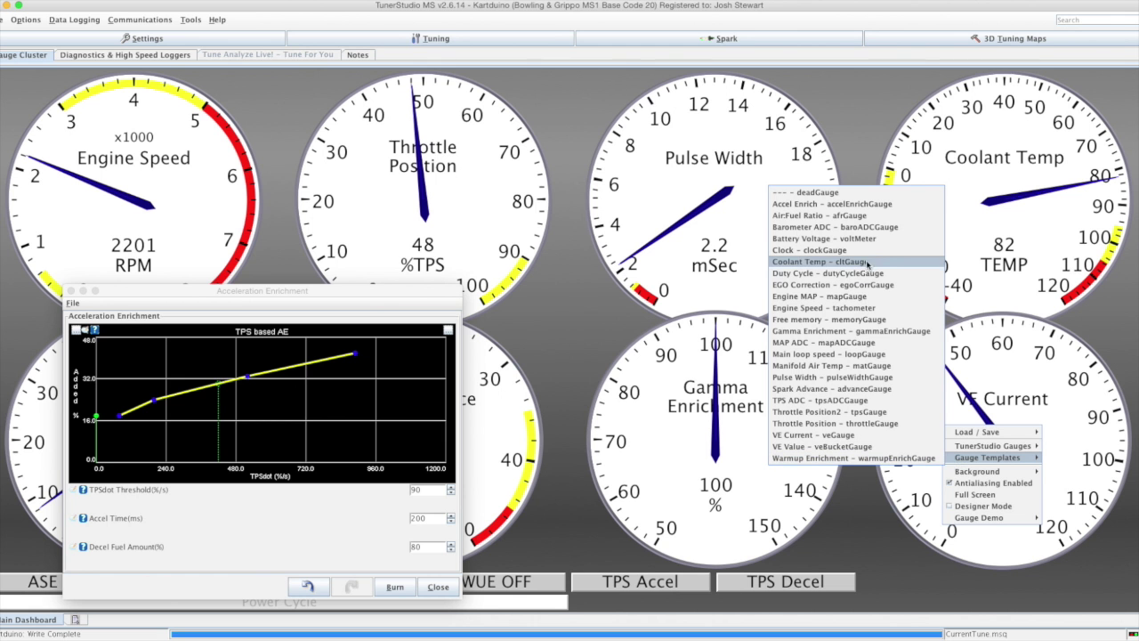
{"action": "left_click", "coordinate": [845, 203]}
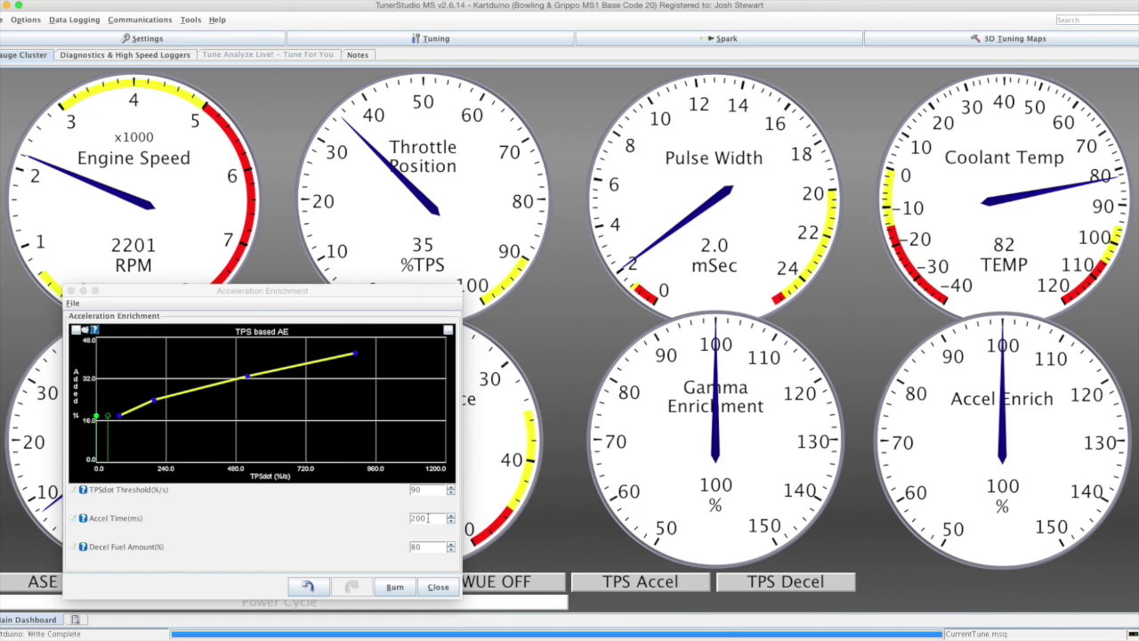
{"action": "left_click", "coordinate": [428, 517]}
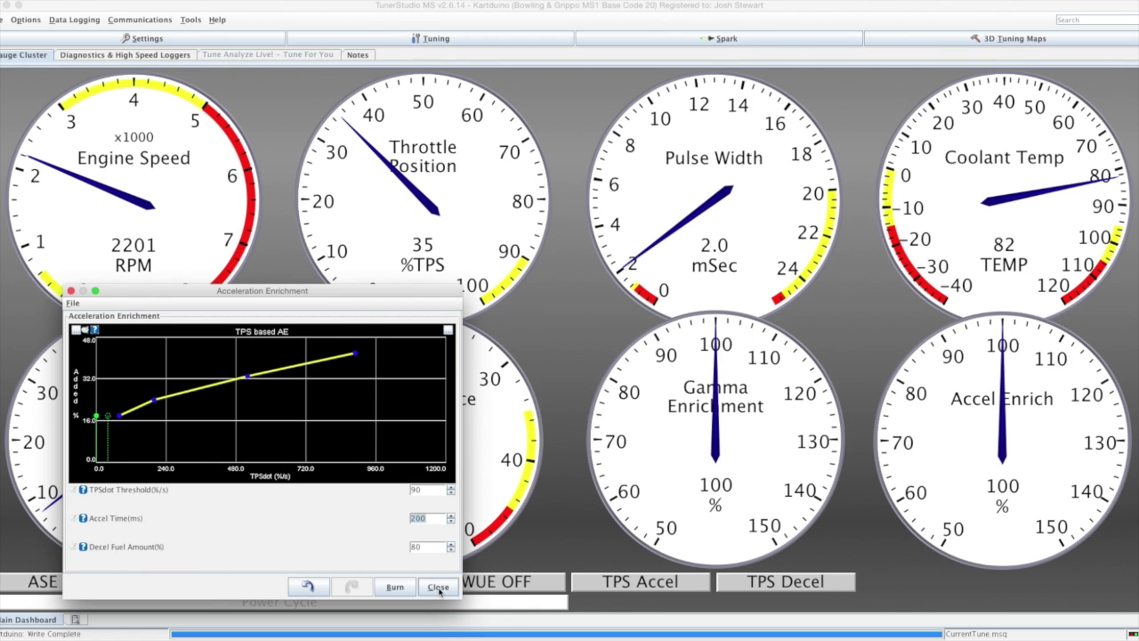
{"action": "left_click", "coordinate": [438, 587]}
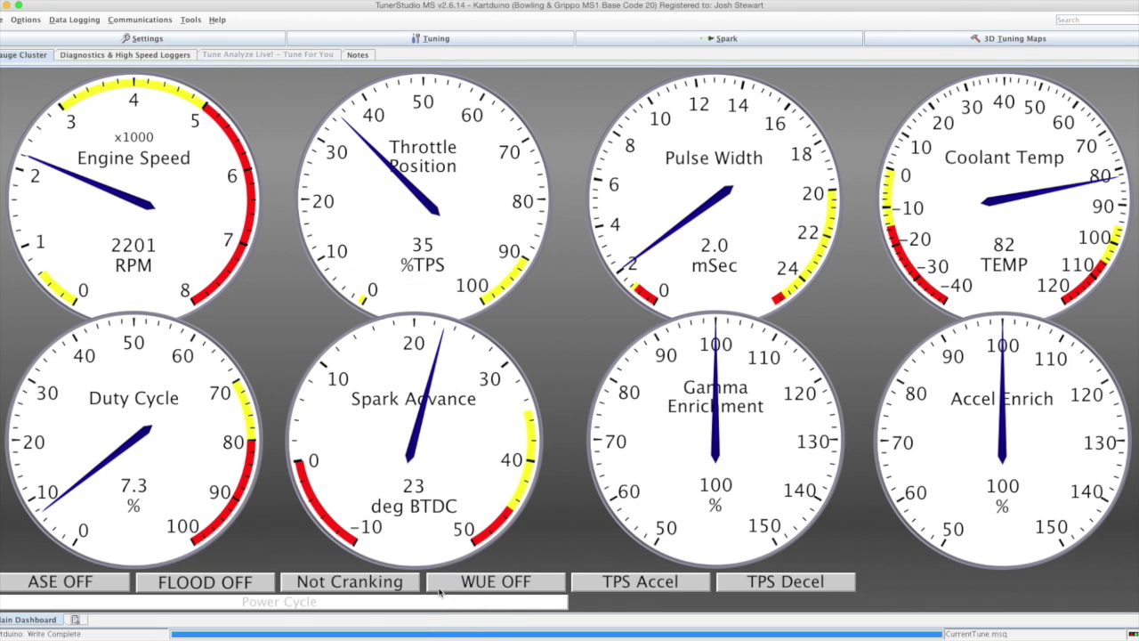
{"action": "left_click", "coordinate": [631, 40]}
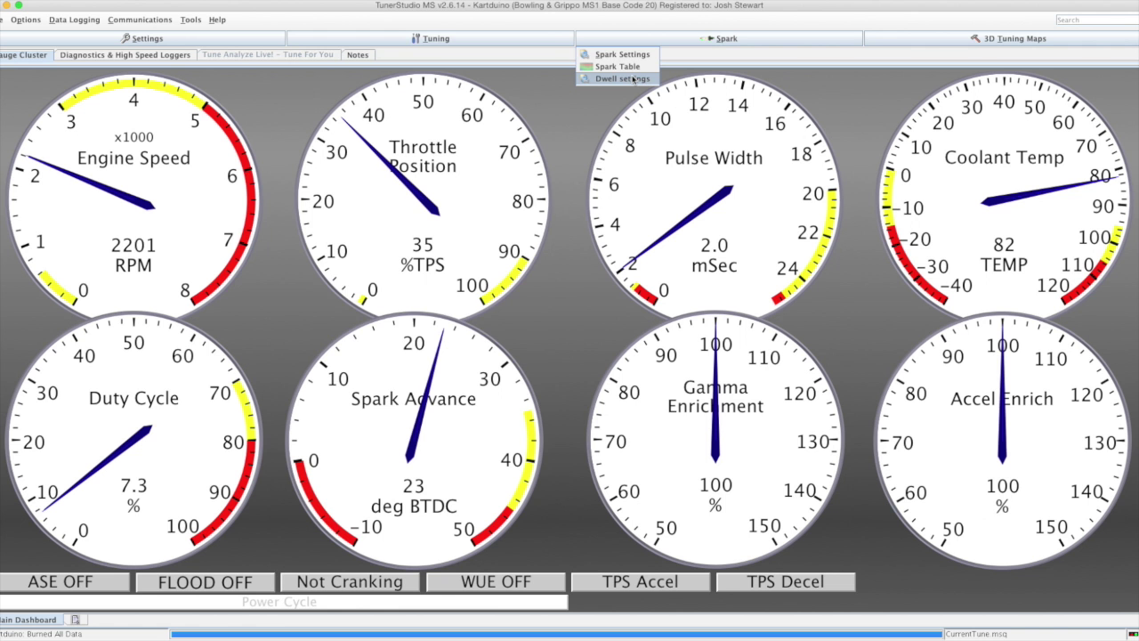
{"action": "left_click", "coordinate": [630, 78]}
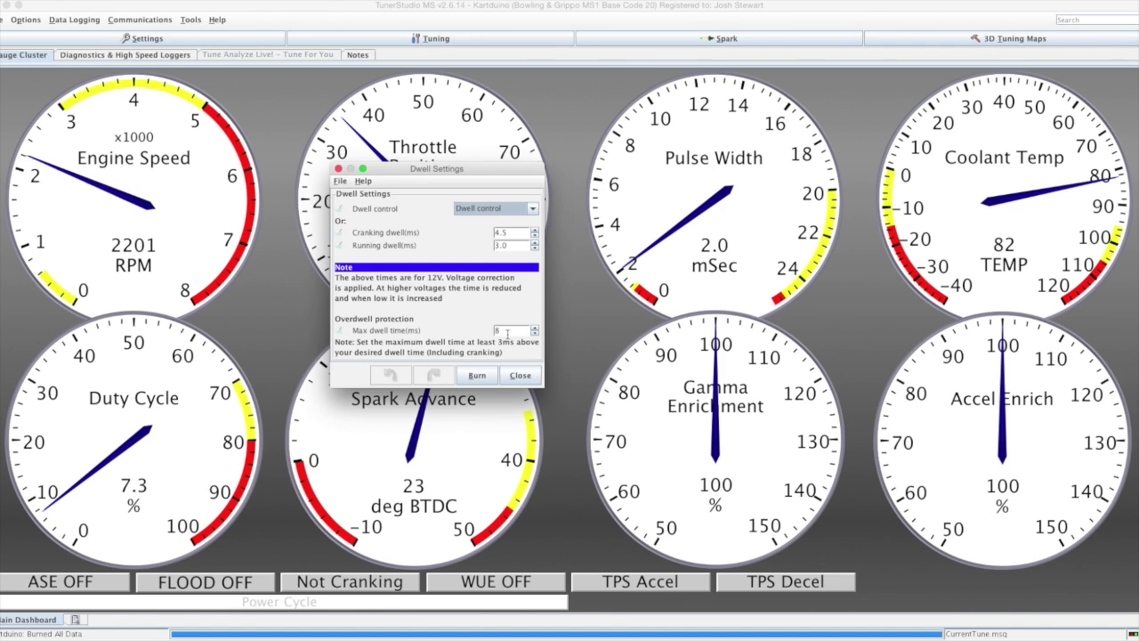
{"action": "left_click", "coordinate": [521, 375]}
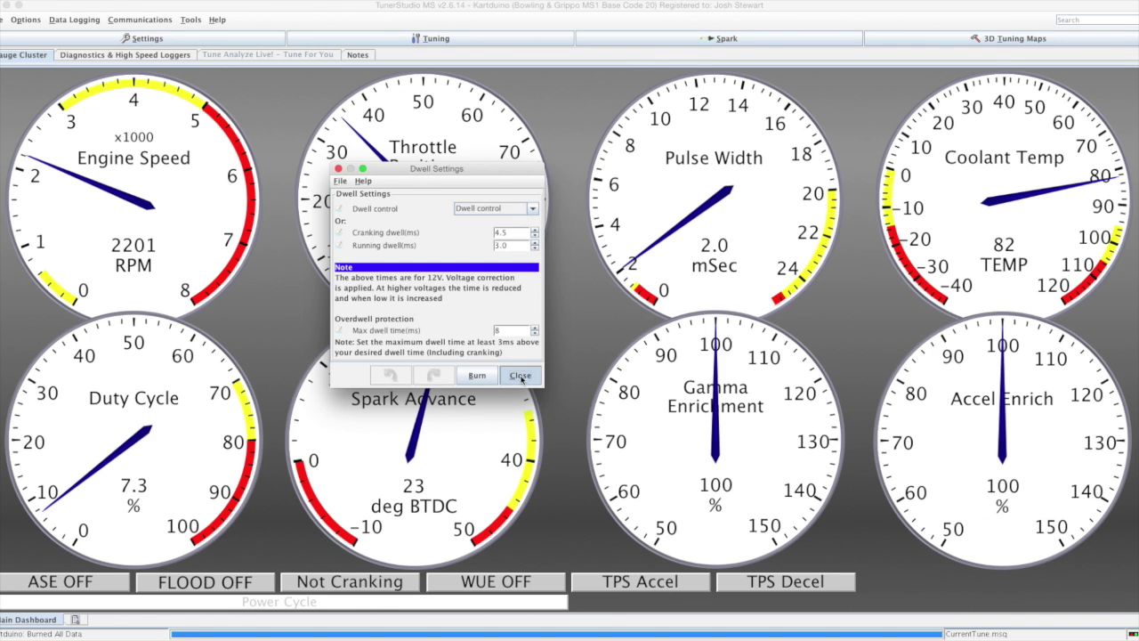
{"action": "left_click", "coordinate": [455, 38]}
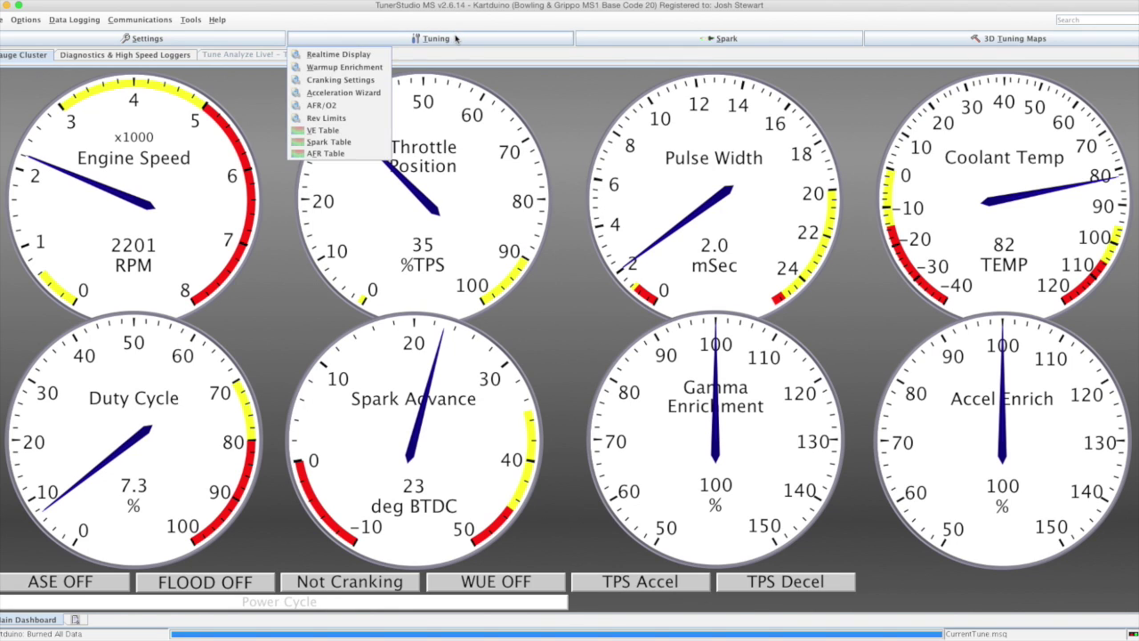
{"action": "left_click", "coordinate": [326, 117]}
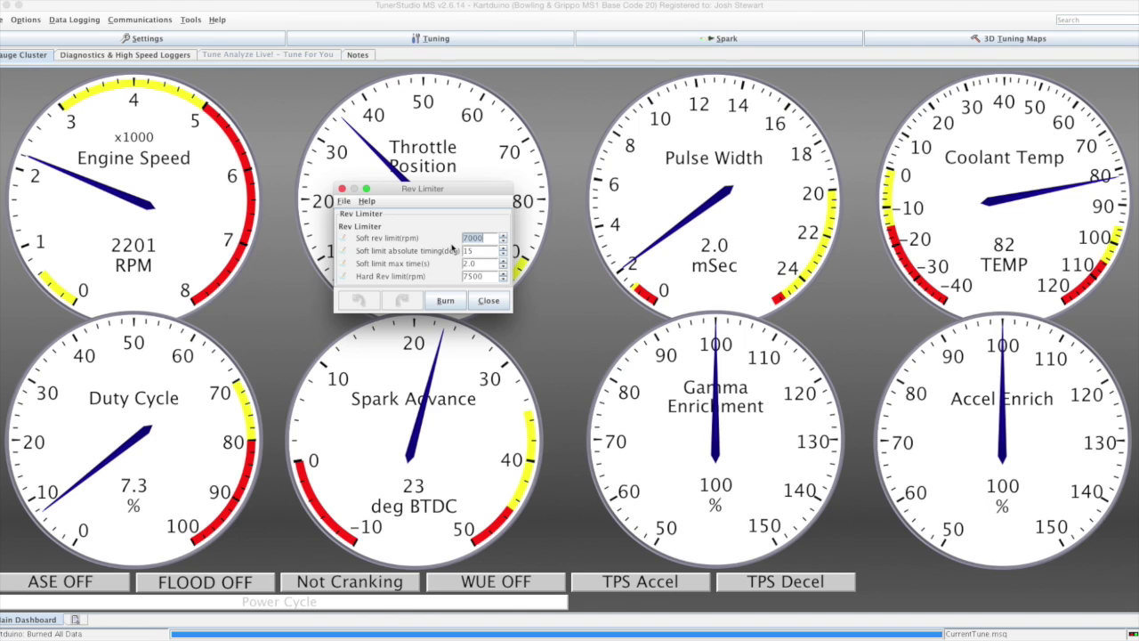
{"action": "left_click", "coordinate": [489, 301]}
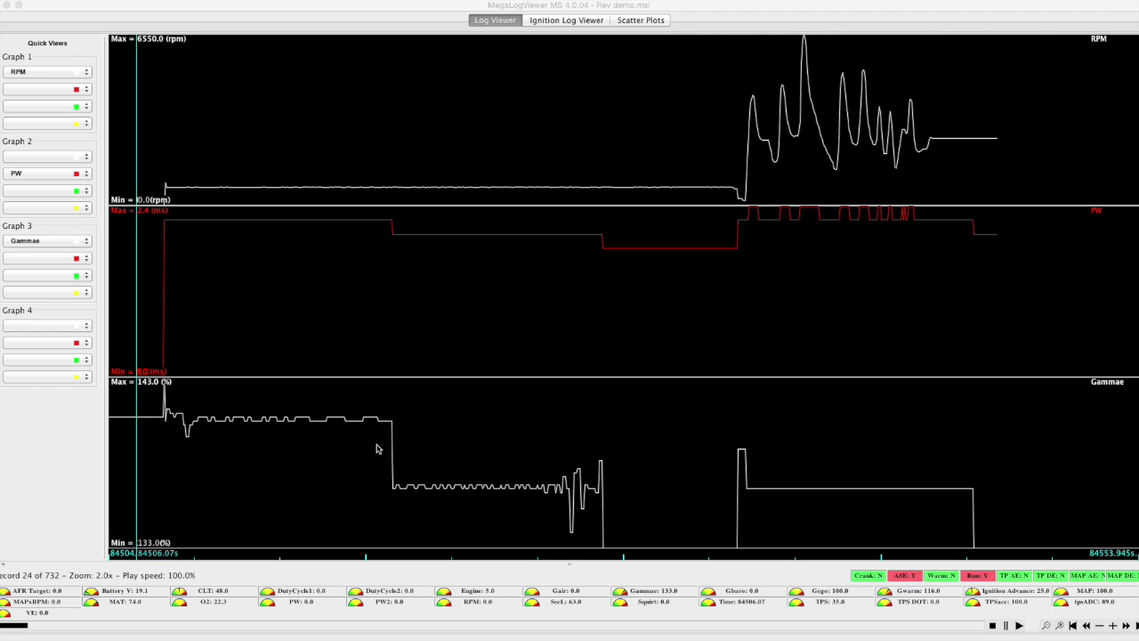
Move the Rev demo log playback to record 300, where Gammae reads 116% at 697 RPM
{"action": "left_click", "coordinate": [138, 174]}
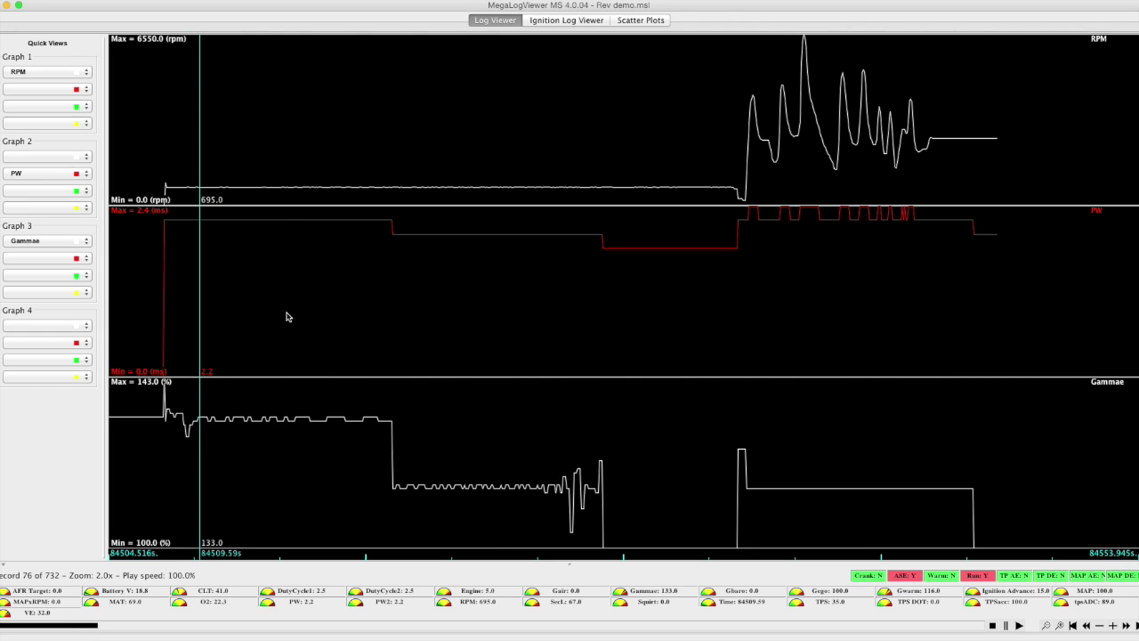
{"action": "left_click", "coordinate": [383, 242]}
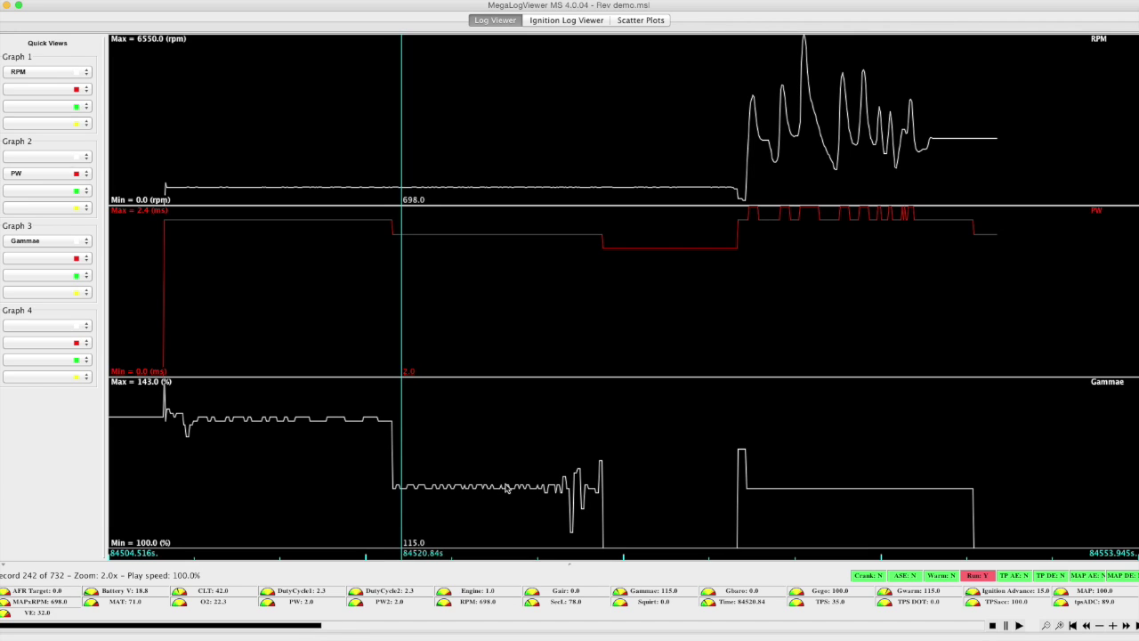
{"action": "key", "text": "Left"}
{"action": "key", "text": "Left"}
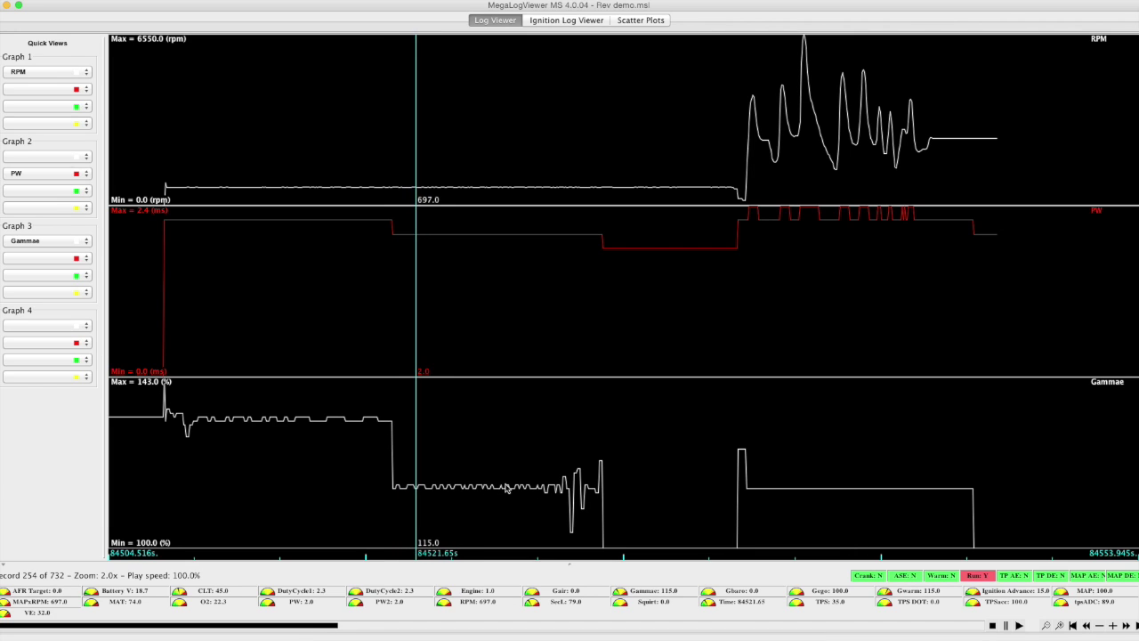
{"action": "left_click", "coordinate": [472, 488]}
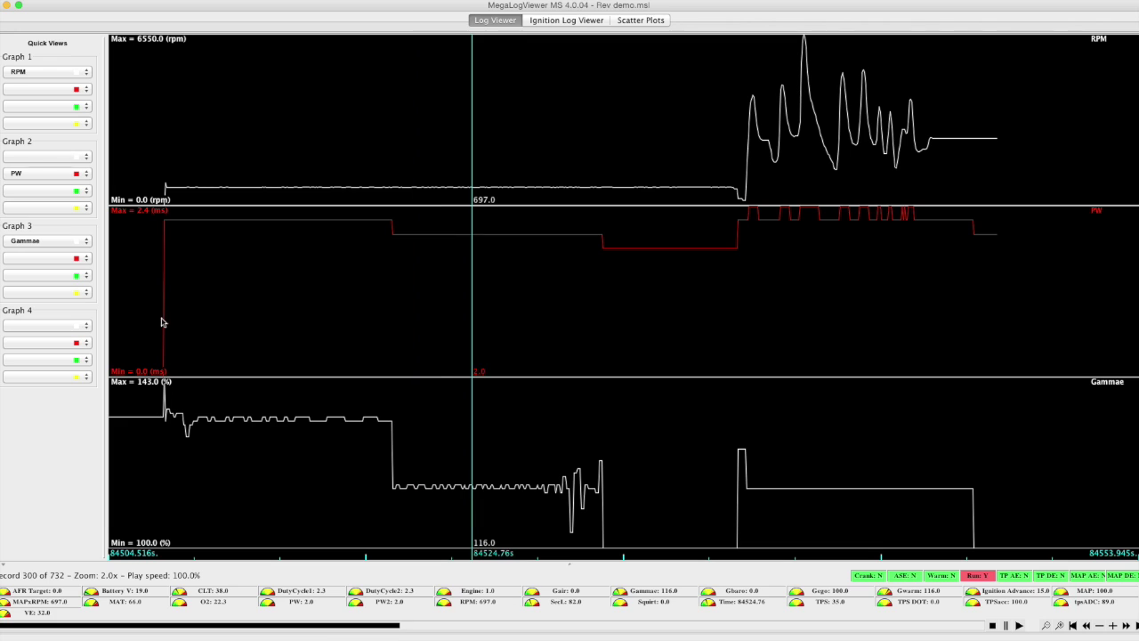
Add Gwarm as Graph 3's second trace, then set that trace back to blank
{"action": "left_click", "coordinate": [85, 276]}
{"action": "left_click_drag", "start_coordinate": [89, 295], "coordinate": [88, 313]}
{"action": "left_click", "coordinate": [69, 323]}
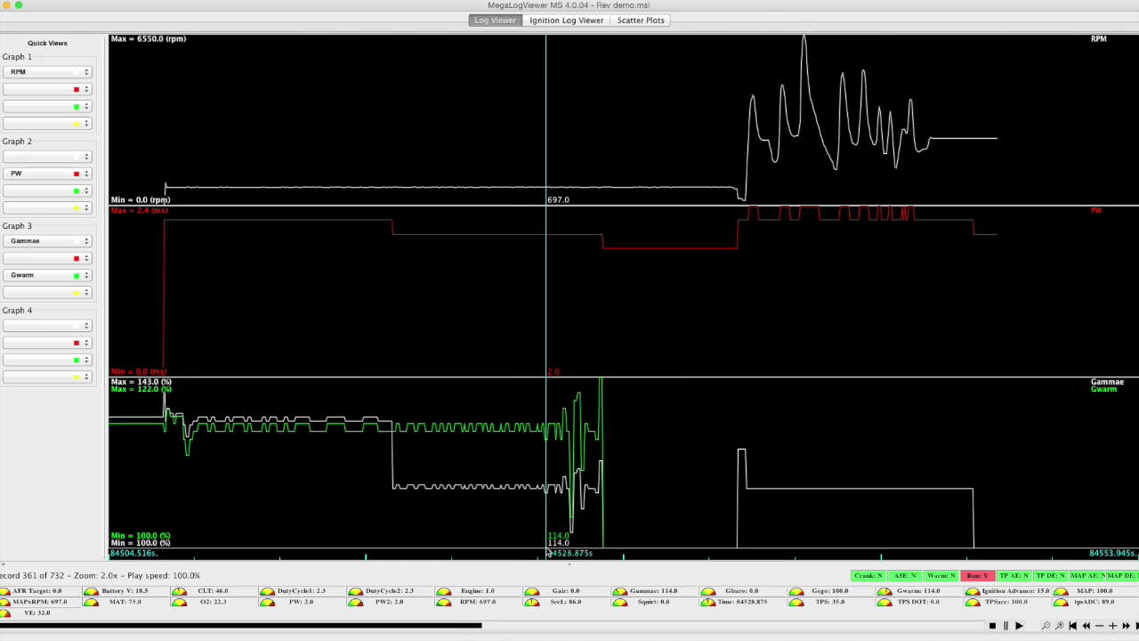
{"action": "left_click", "coordinate": [80, 275]}
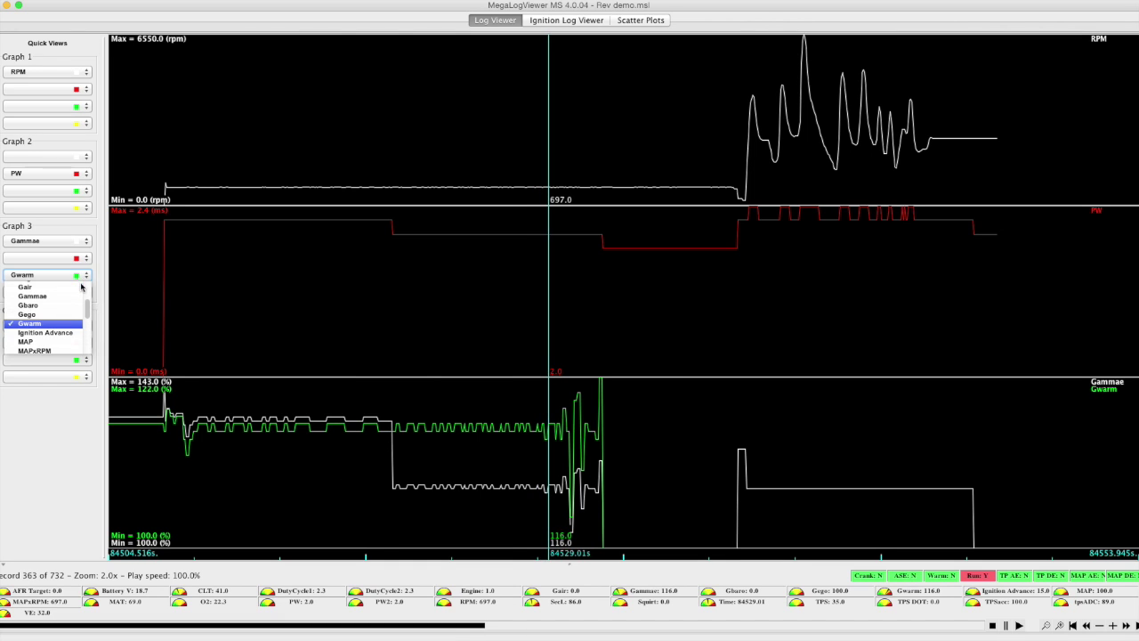
{"action": "left_click_drag", "start_coordinate": [87, 310], "coordinate": [84, 278]}
{"action": "left_click", "coordinate": [45, 286]}
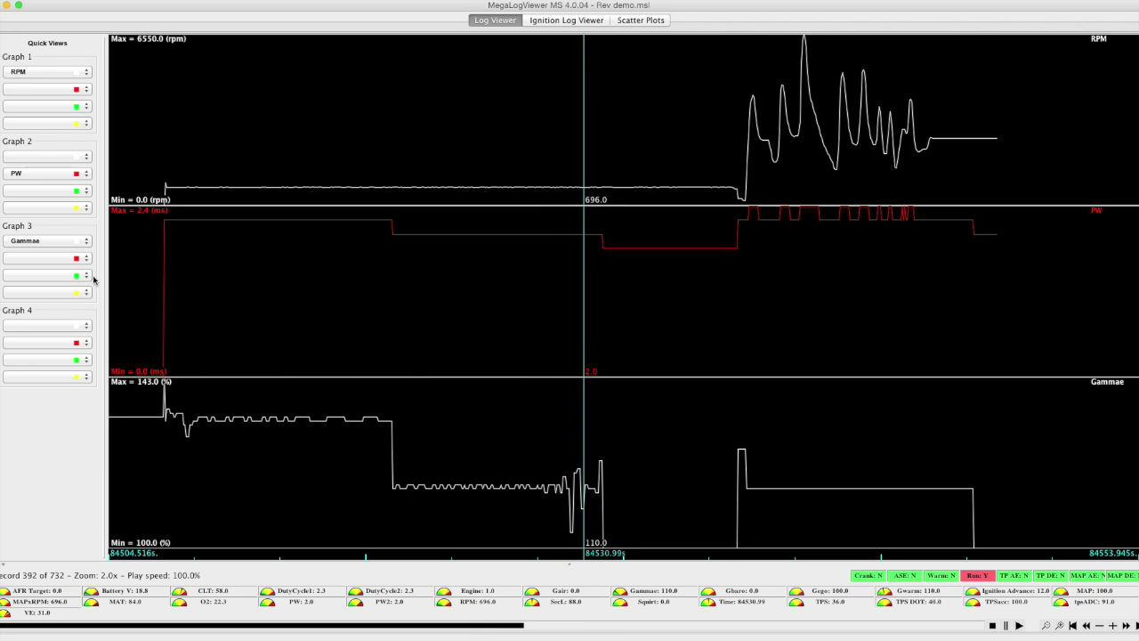
Plot coolant temperature CLT in Graph 4
{"action": "left_click", "coordinate": [83, 325]}
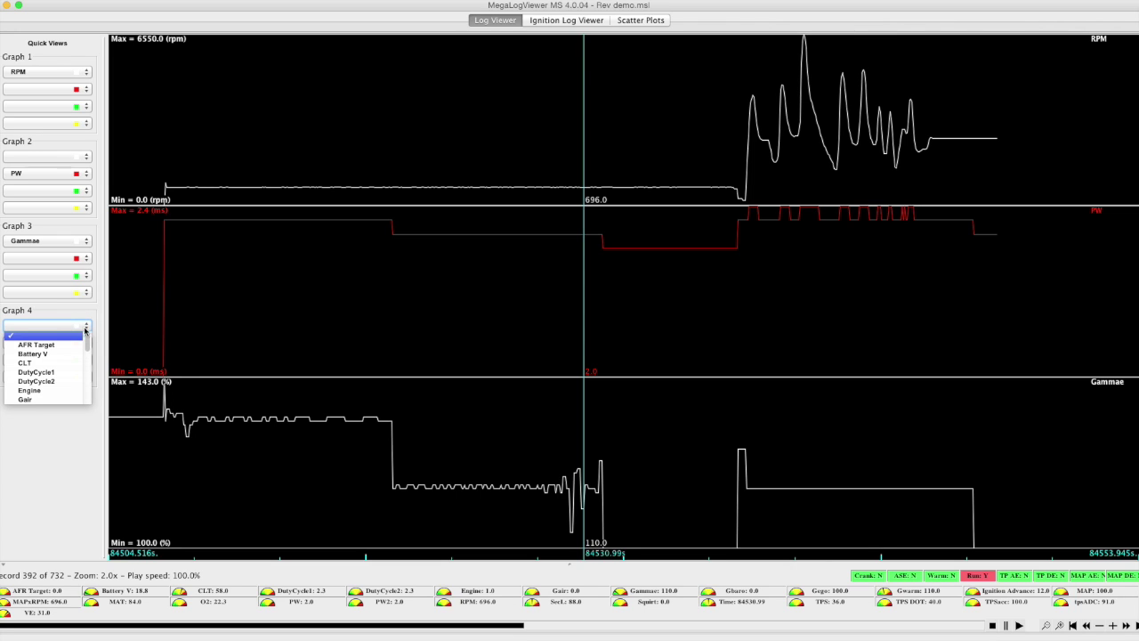
{"action": "scroll", "coordinate": [81, 349], "scroll_direction": "down", "scroll_amount": 1}
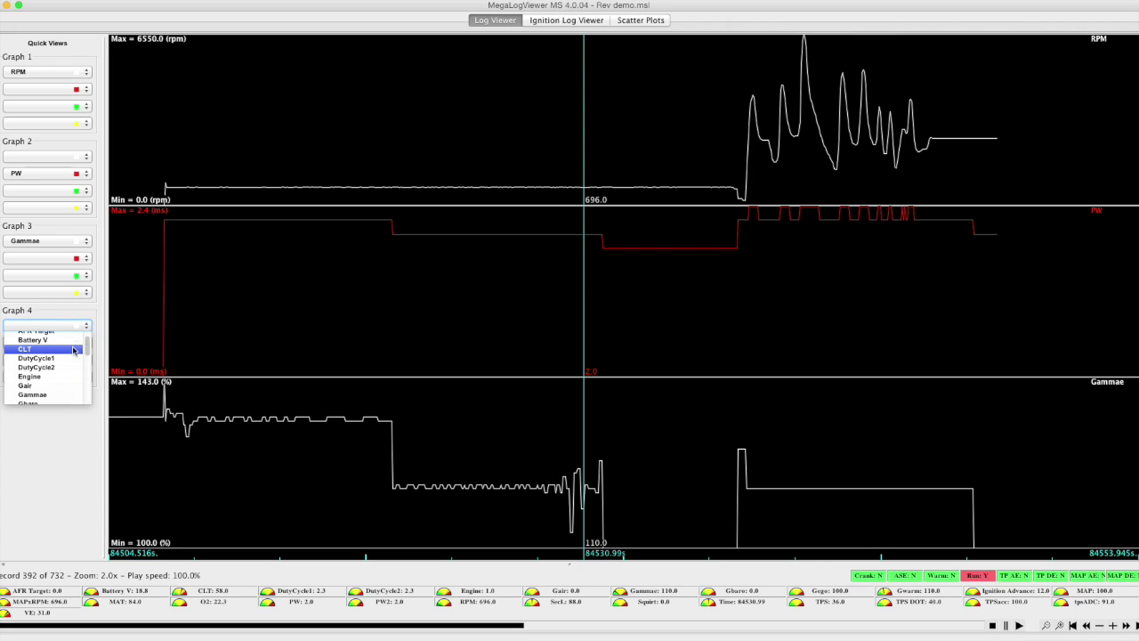
{"action": "left_click", "coordinate": [74, 349]}
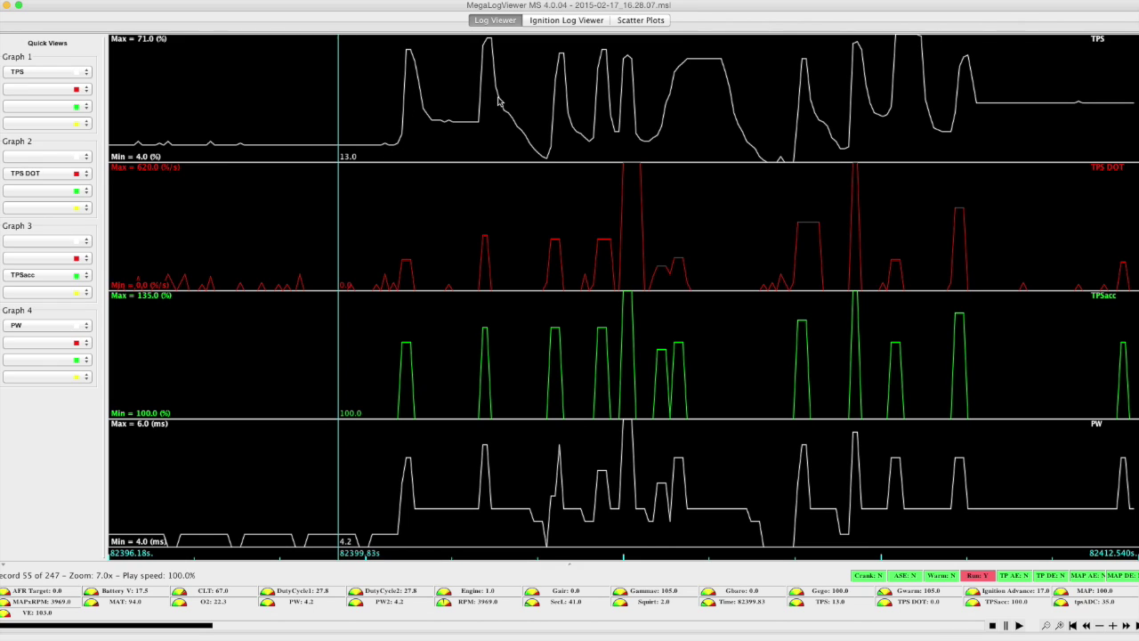
Step through the log past the first throttle jump to 63% and its enrichment pulse
{"action": "key", "text": "Right"}
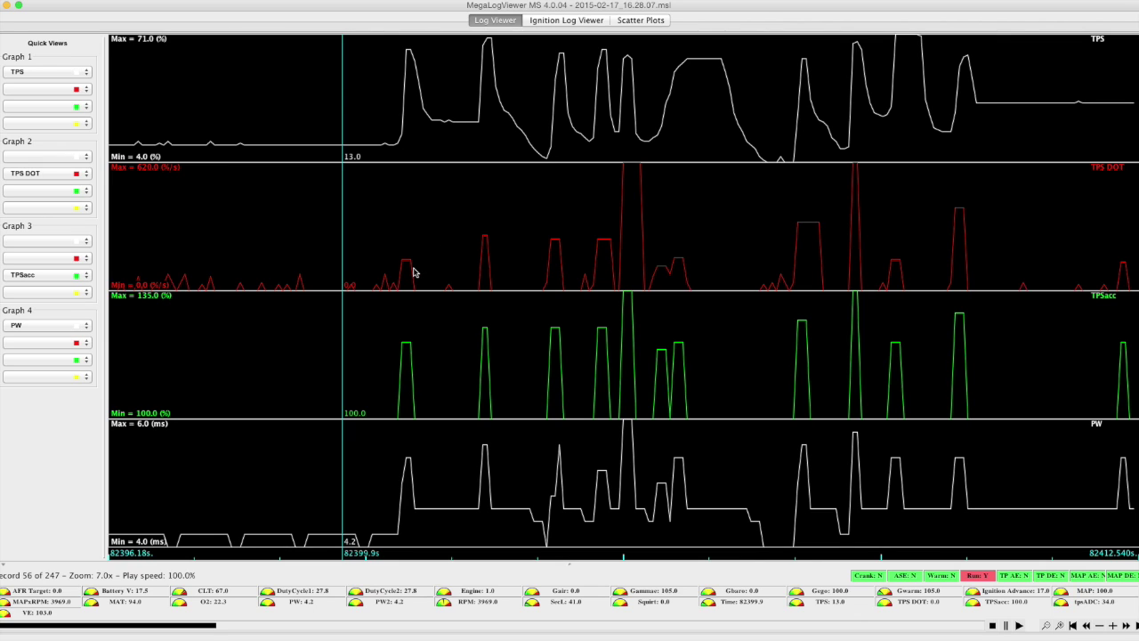
{"action": "key", "text": "Right"}
{"action": "key", "text": "Right"}
{"action": "key", "text": "Right"}
{"action": "key", "text": "Right"}
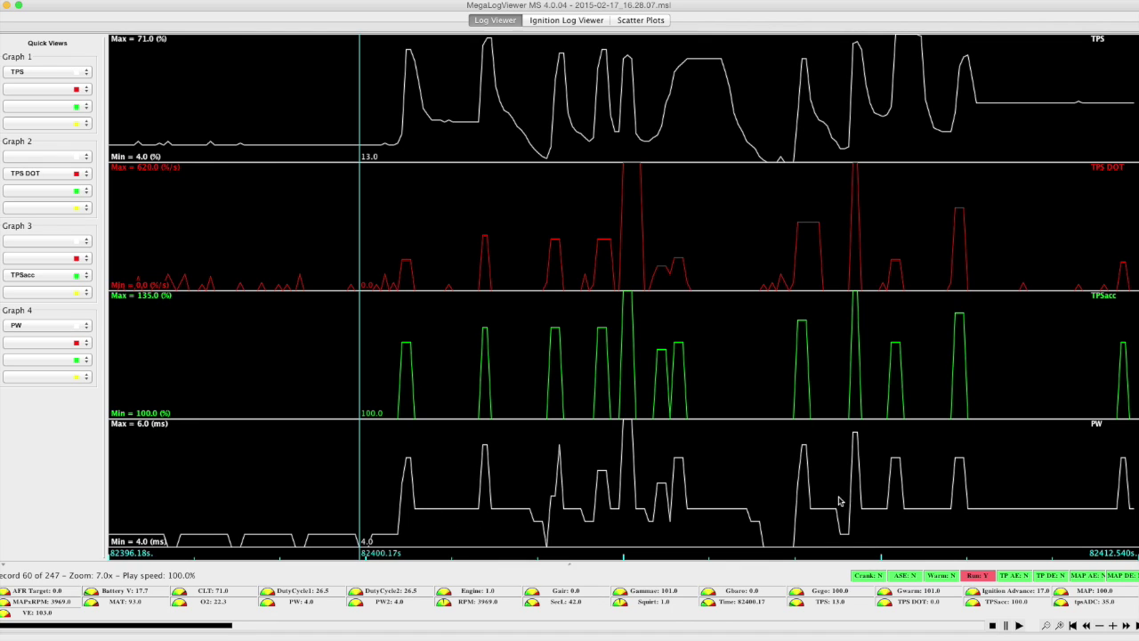
{"action": "key", "text": "Right"}
{"action": "key", "text": "Right"}
{"action": "key", "text": "Right"}
{"action": "key", "text": "Right"}
{"action": "key", "text": "Right"}
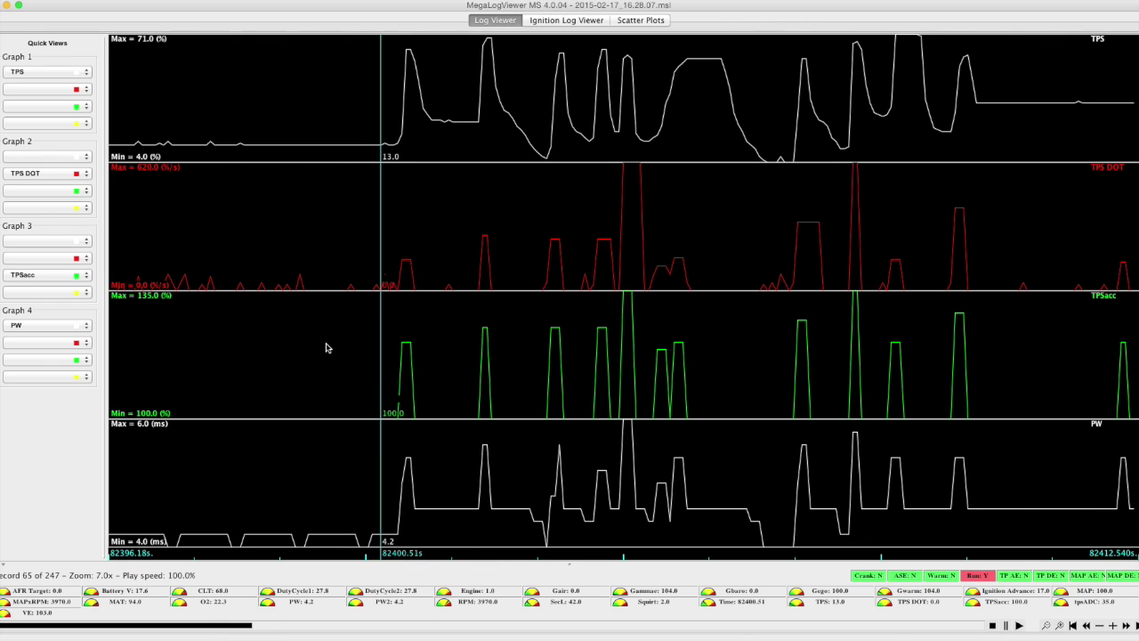
{"action": "key", "text": "Right"}
{"action": "key", "text": "Right"}
{"action": "key", "text": "Right"}
{"action": "key", "text": "Right"}
{"action": "key", "text": "Right"}
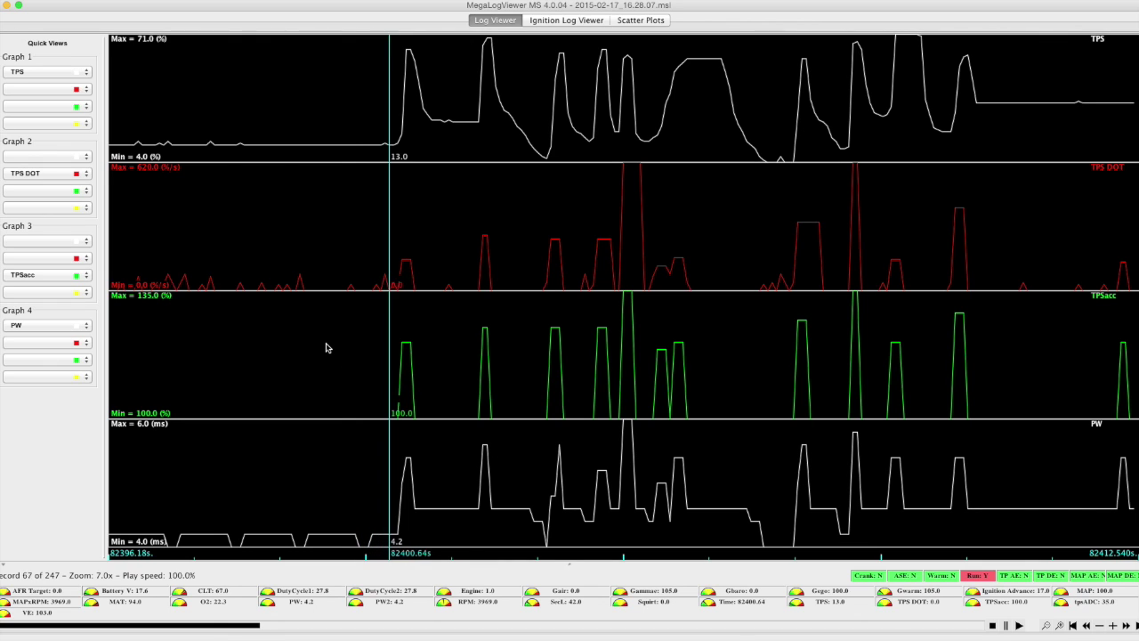
{"action": "key", "text": "Right"}
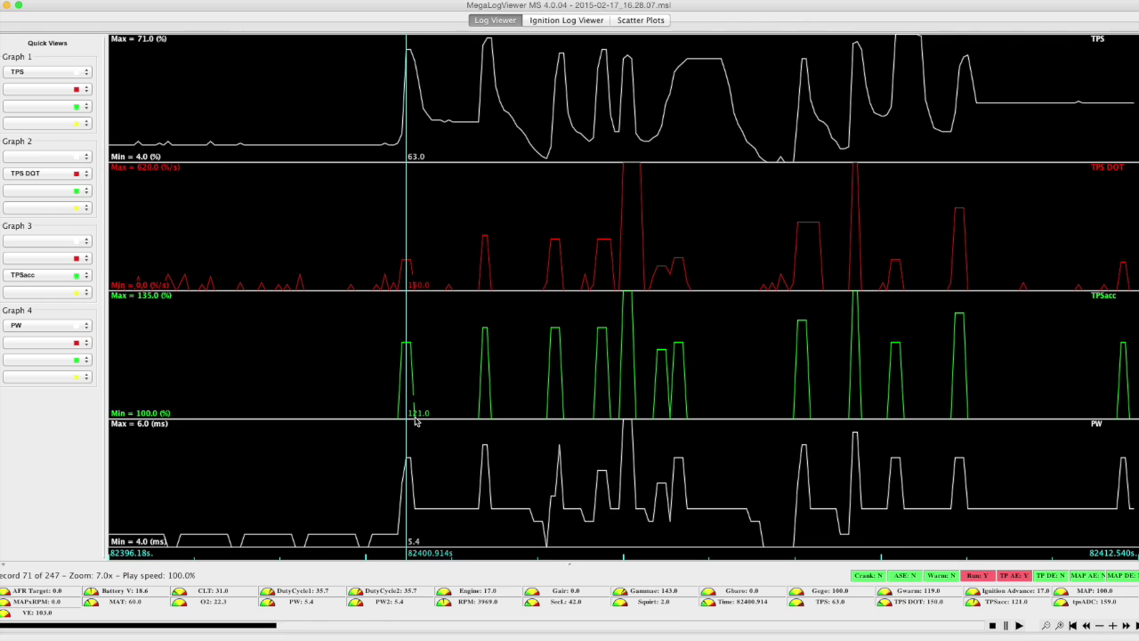
{"action": "key", "text": "Right"}
{"action": "key", "text": "Right"}
{"action": "key", "text": "Right"}
{"action": "key", "text": "Right"}
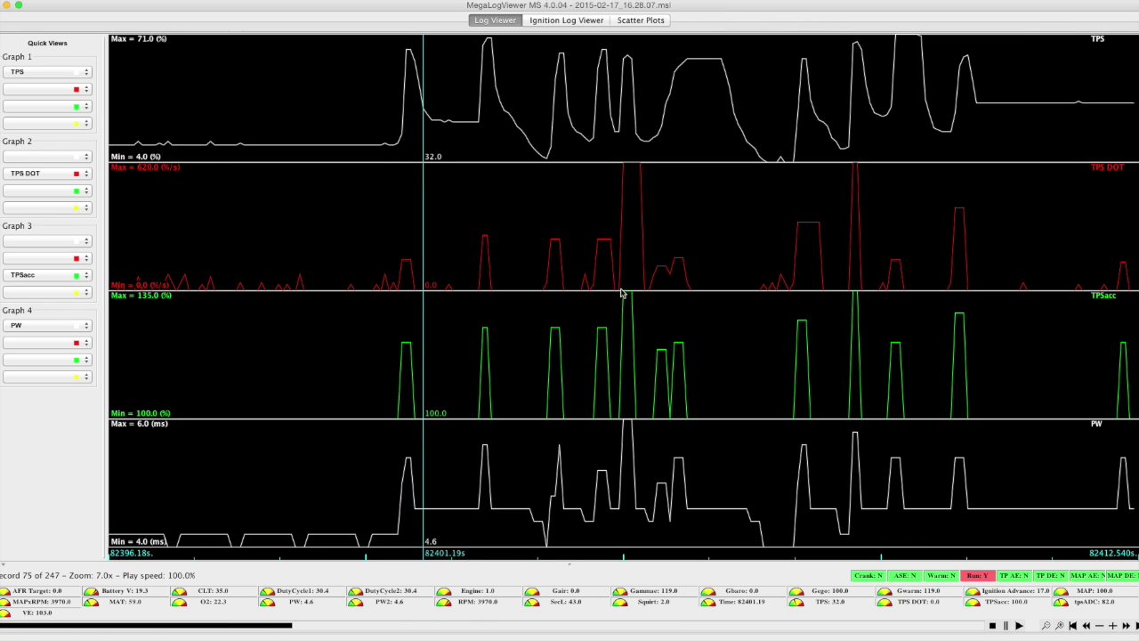
Land the cursor on record 124, the 620 %/s TPS DOT peak (58% TPS, 6.0 ms PW)
{"action": "left_click", "coordinate": [625, 328]}
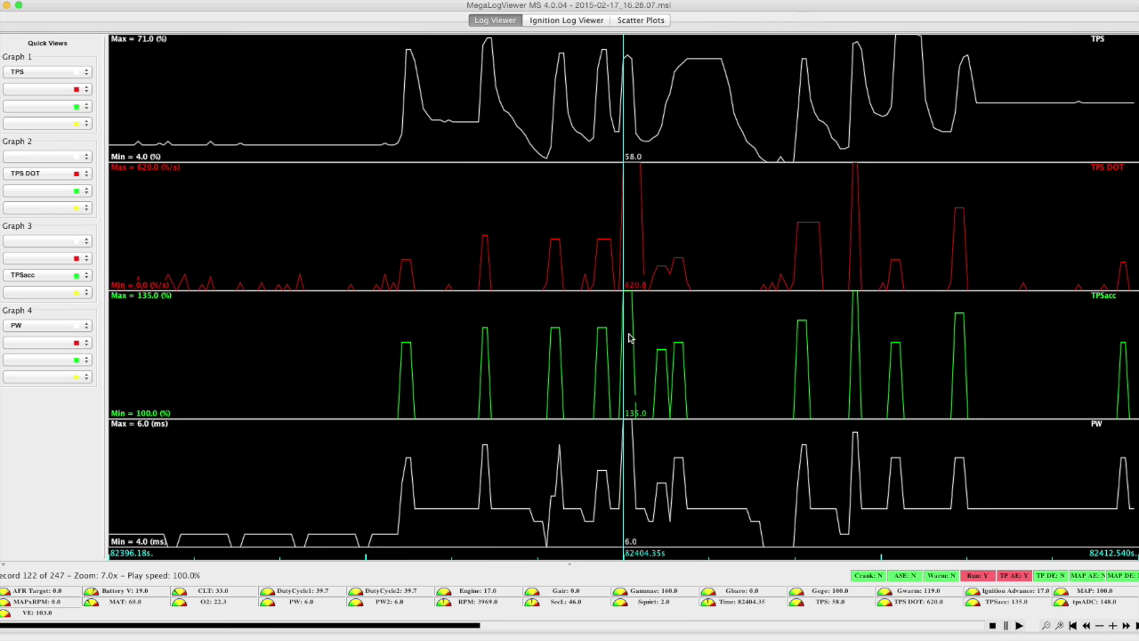
{"action": "key", "text": "Right"}
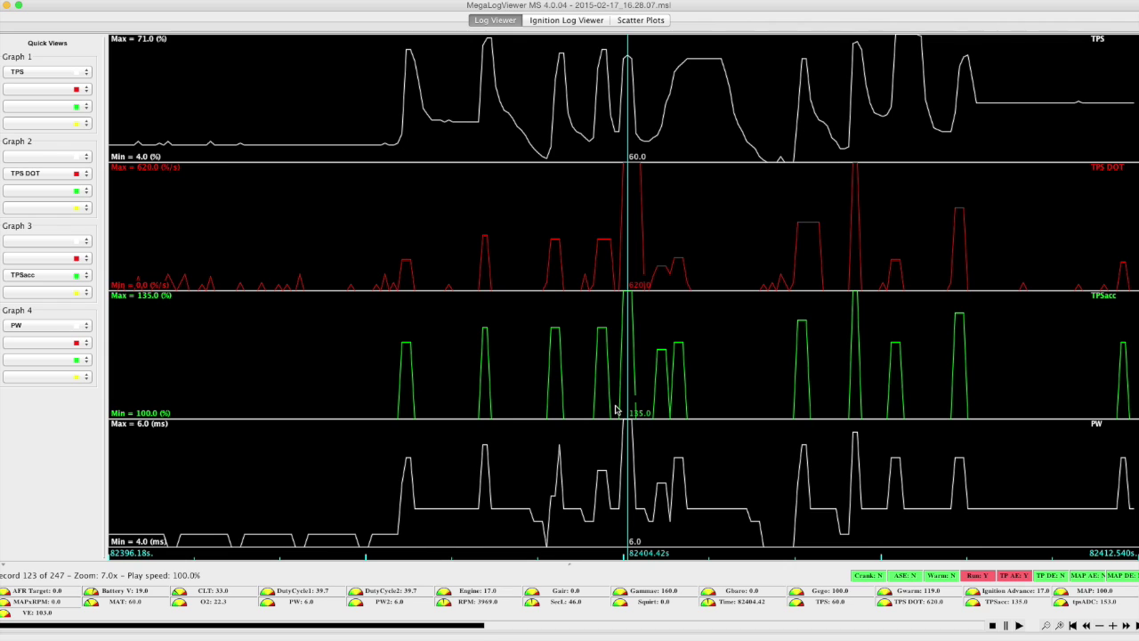
{"action": "key", "text": "Left"}
{"action": "key", "text": "Left"}
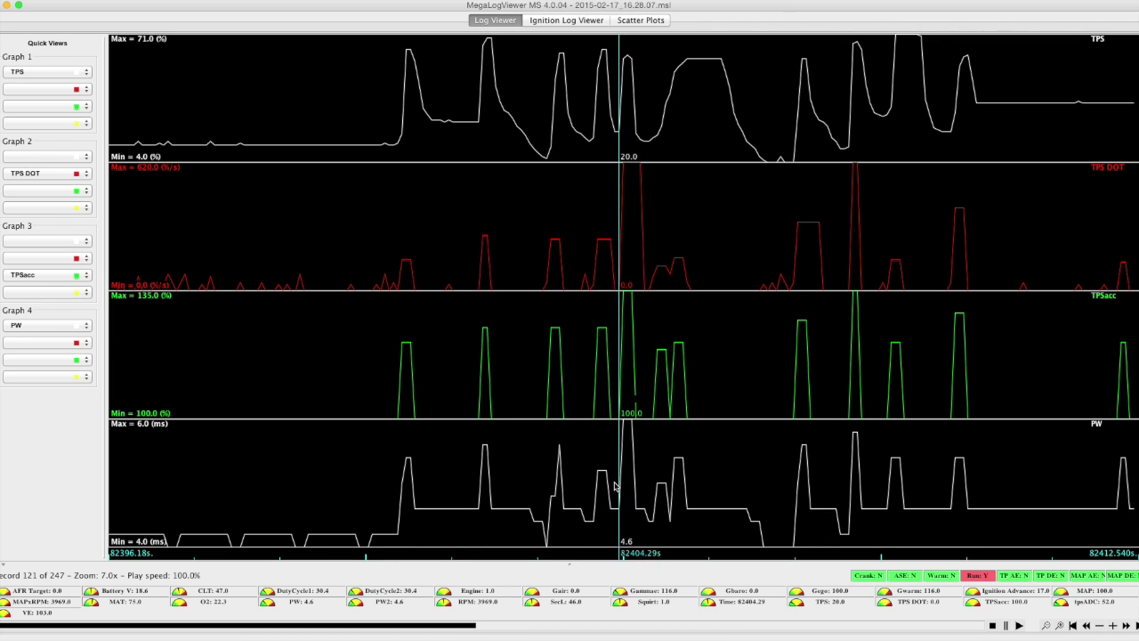
{"action": "key", "text": "Right"}
{"action": "key", "text": "Right"}
{"action": "key", "text": "Right"}
{"action": "key", "text": "Right"}
{"action": "key", "text": "Right"}
{"action": "key", "text": "Right"}
{"action": "key", "text": "Right"}
{"action": "key", "text": "Right"}
{"action": "key", "text": "Right"}
{"action": "key", "text": "Right"}
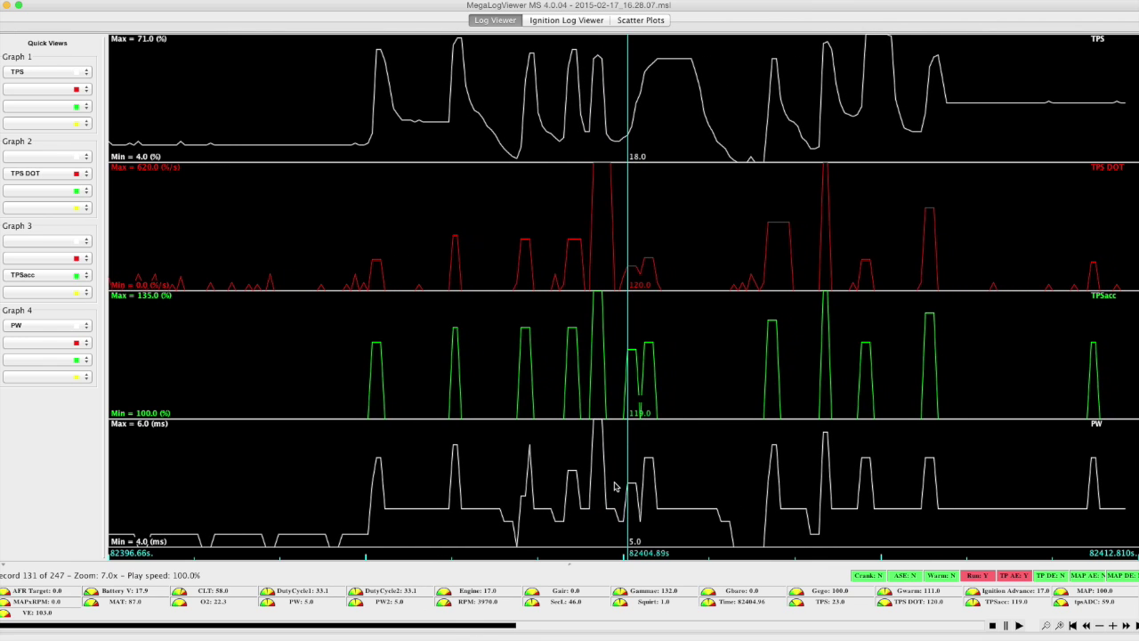
{"action": "key", "text": "Left"}
{"action": "key", "text": "Left"}
{"action": "key", "text": "Left"}
{"action": "key", "text": "Left"}
{"action": "key", "text": "Left"}
{"action": "key", "text": "Left"}
{"action": "key", "text": "Left"}
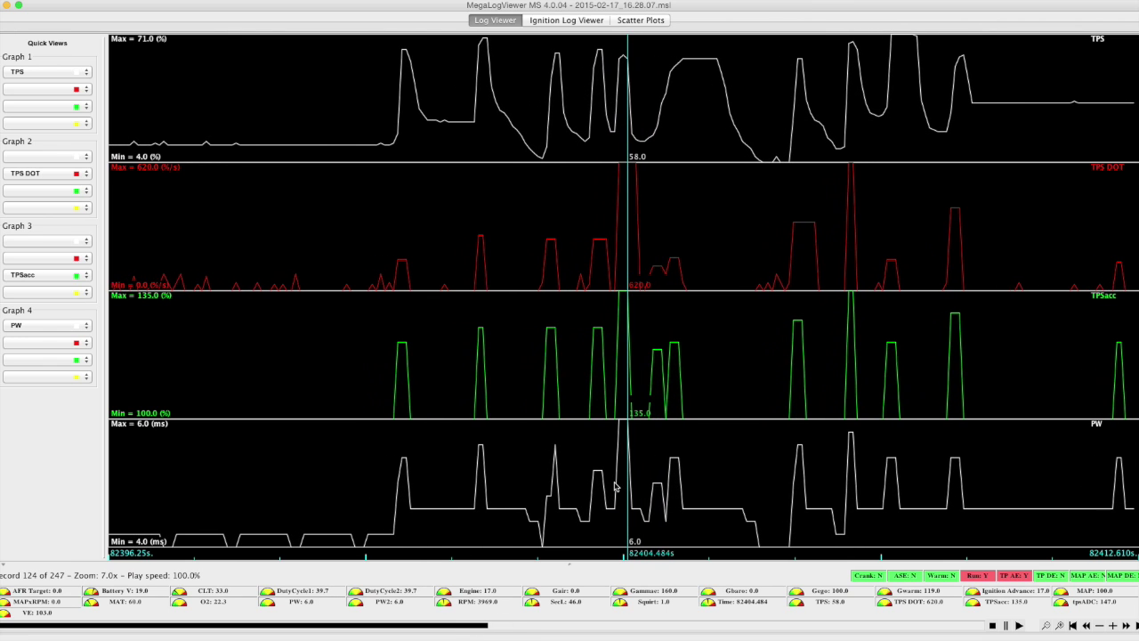